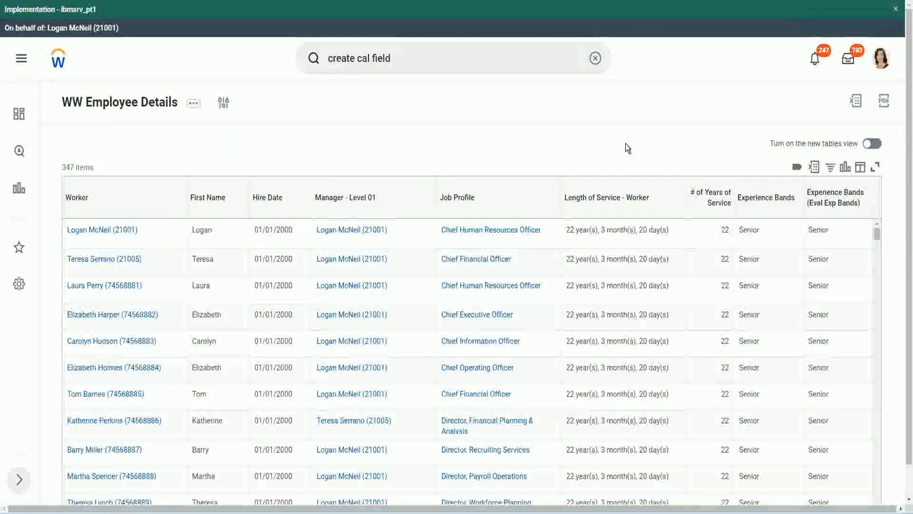
Copy the name of the Evaluate Expression calculated field that derives experience bands from years of service
left_click(791, 225)
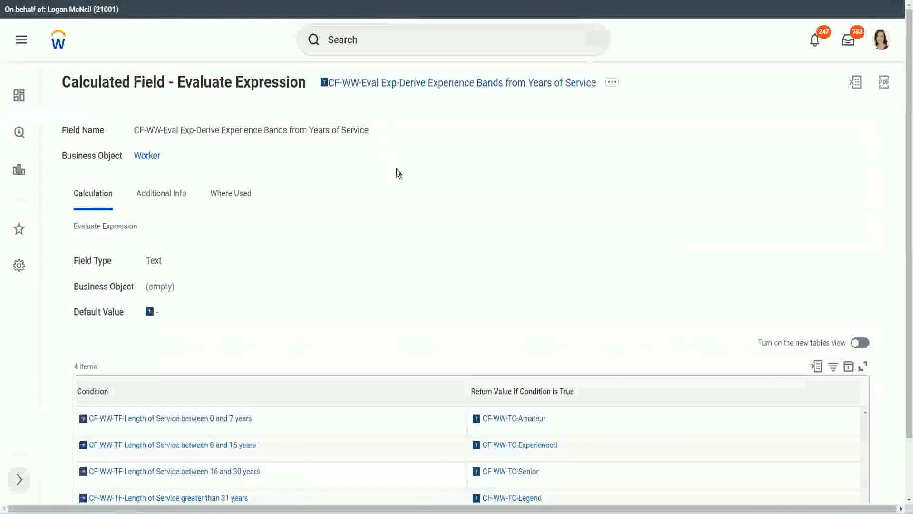
right_click(396, 90)
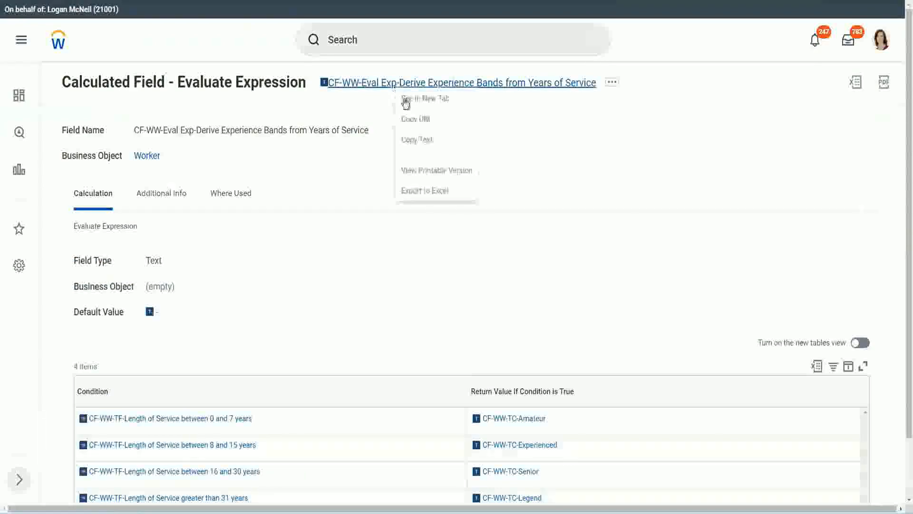
left_click(418, 139)
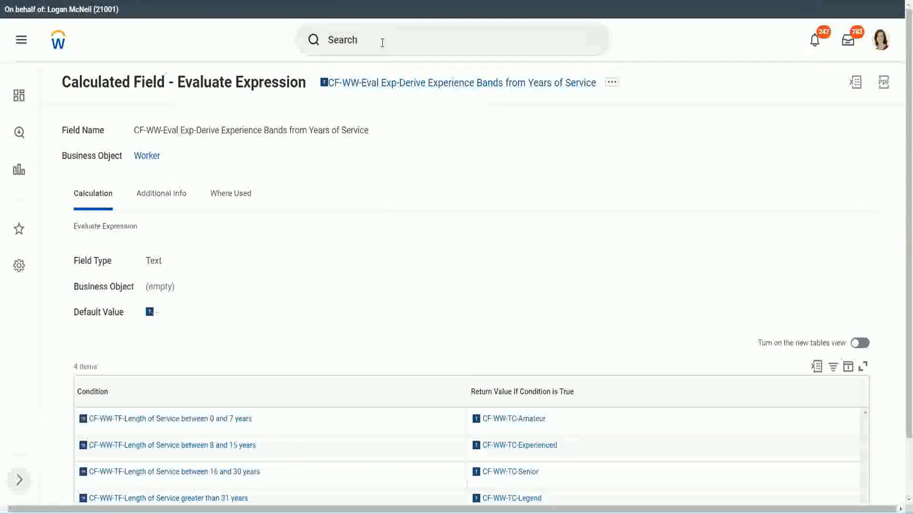
Search for "create calc field" and open the Create Calculated Field task
left_click(382, 42)
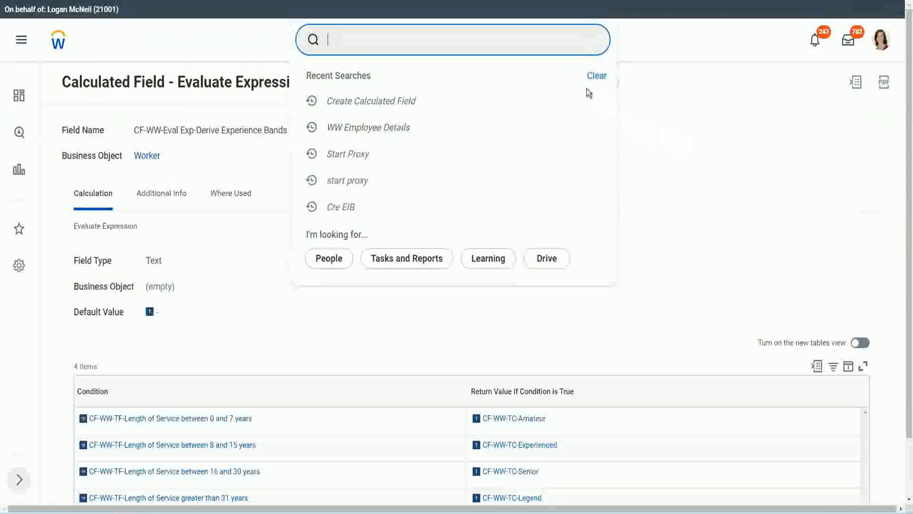
left_click(589, 93)
left_click(361, 35)
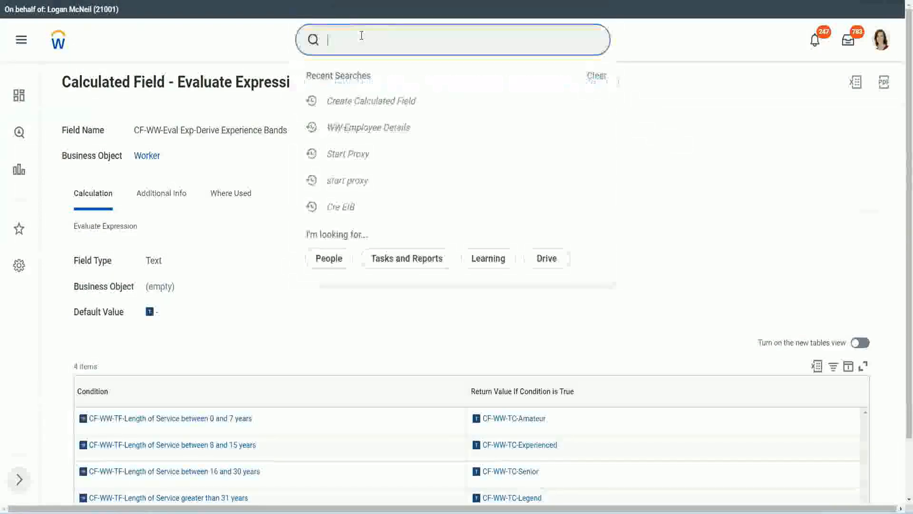
type("create calc")
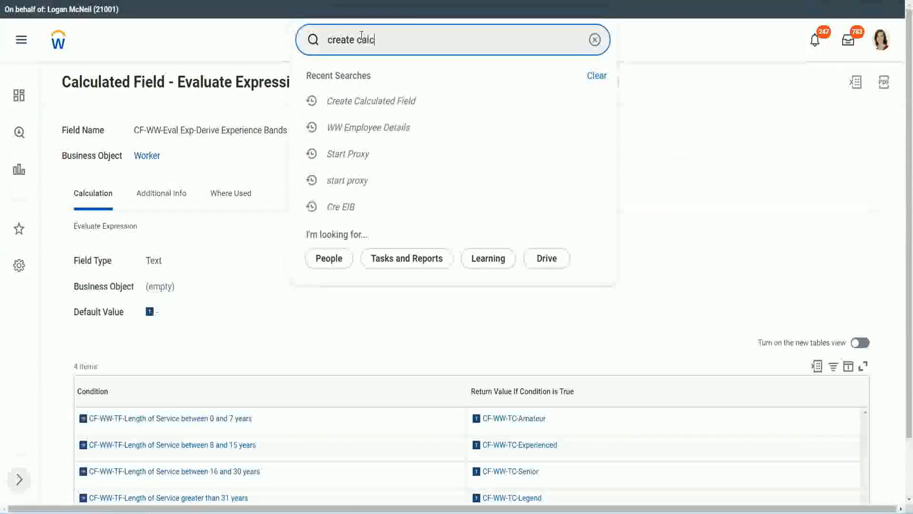
type(" field")
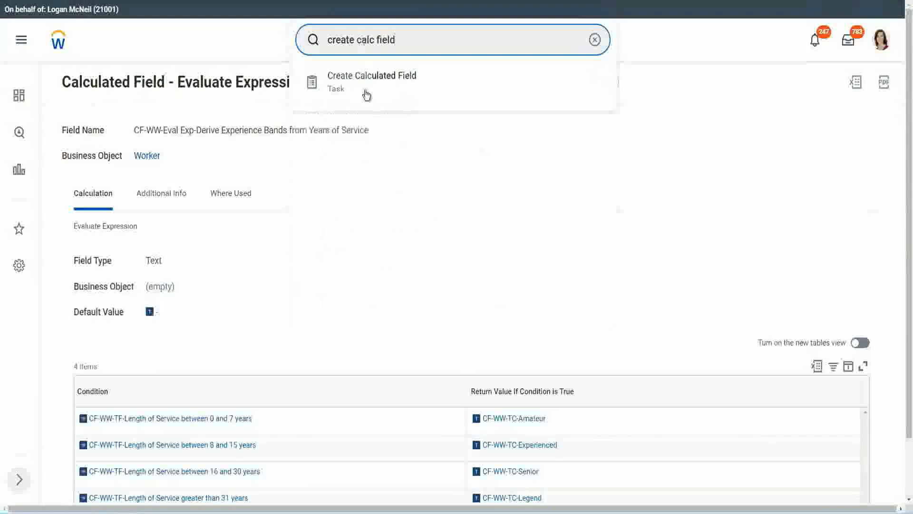
left_click(379, 90)
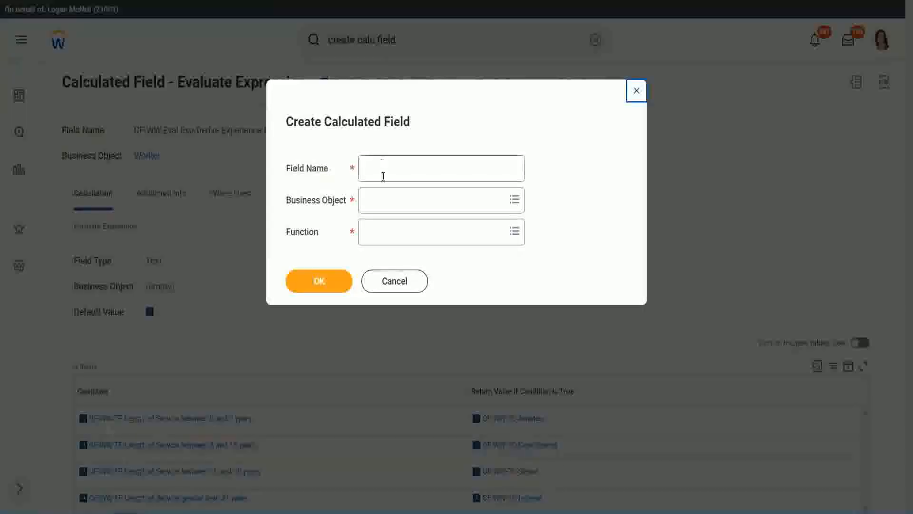
Name the new calculated field "CF-WW-LRB-Identify Experience Bands from years of Service"
left_click(384, 170)
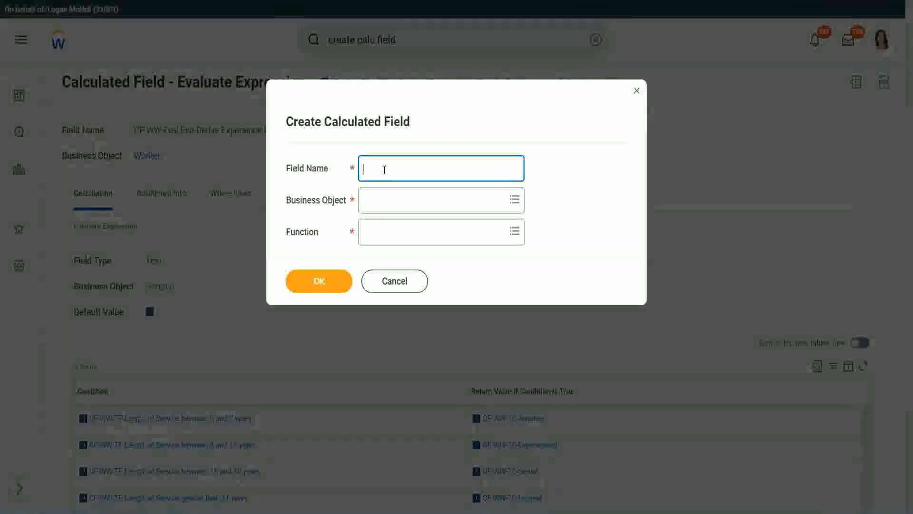
type("CF")
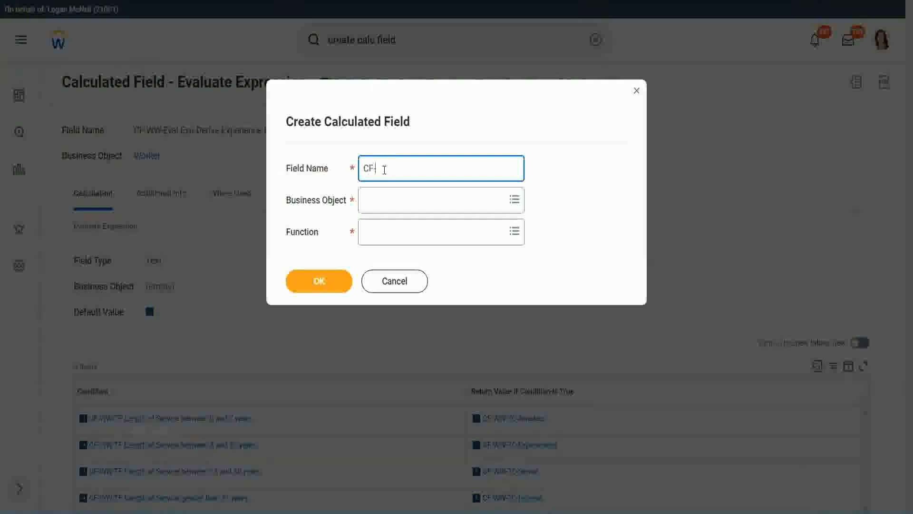
type("-WW-LRB")
type("Identify E")
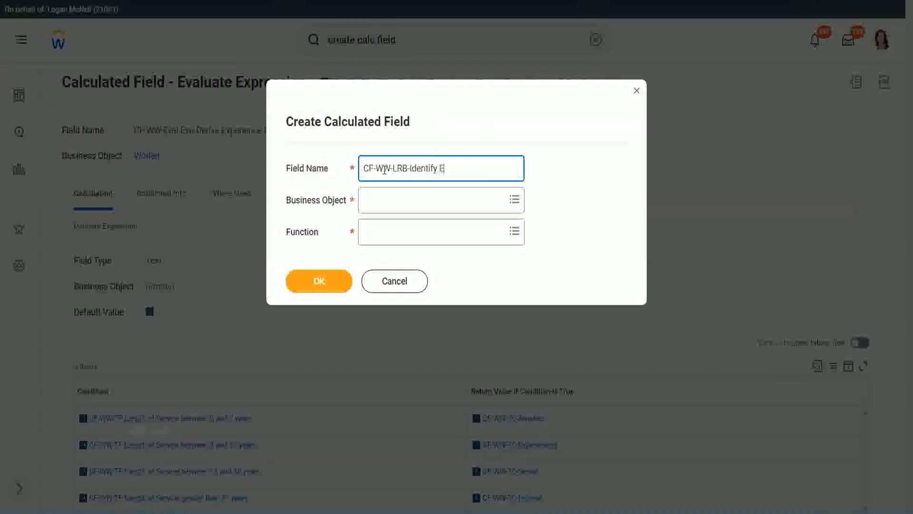
type("xe")
type("perience")
key("BackSpace")
key("BackSpace")
type("ce Bands fro")
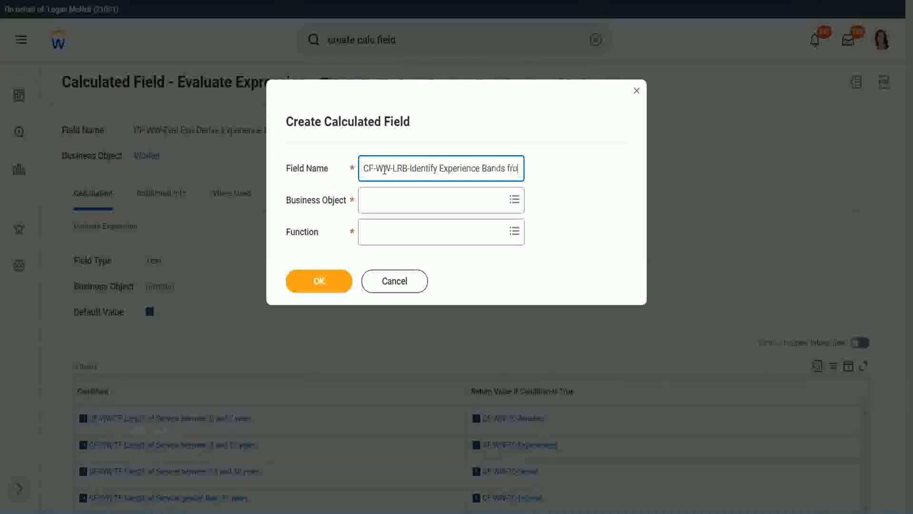
type("m years of Service")
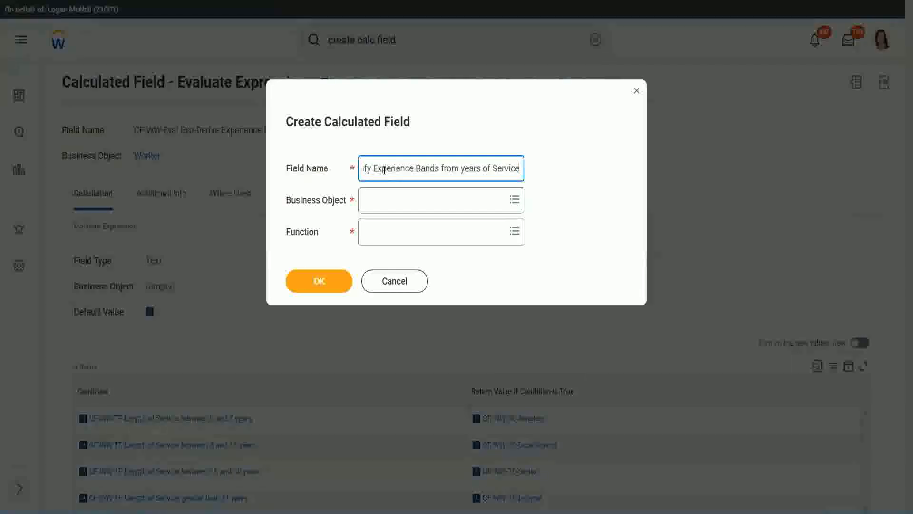
Set the business object to Worker and the function to Lookup Range Band, and proceed to the field definition
key("Tab")
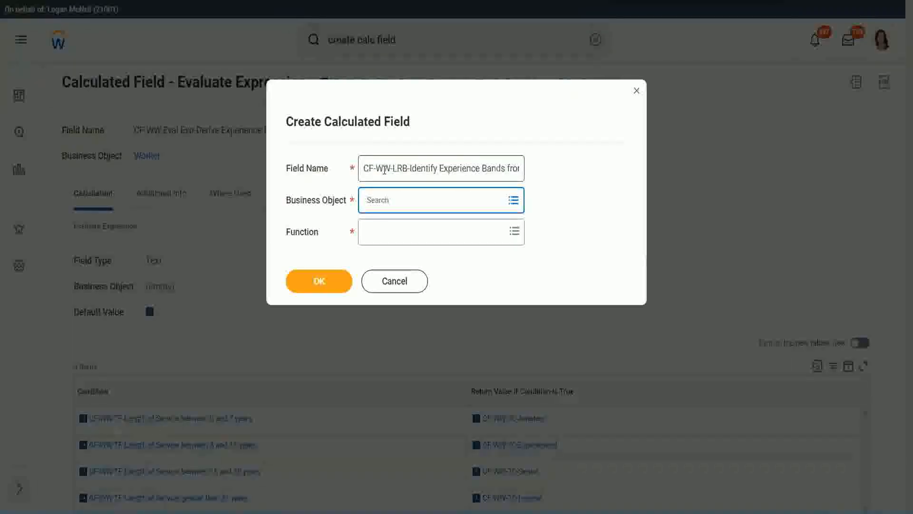
type("worker")
key("Return")
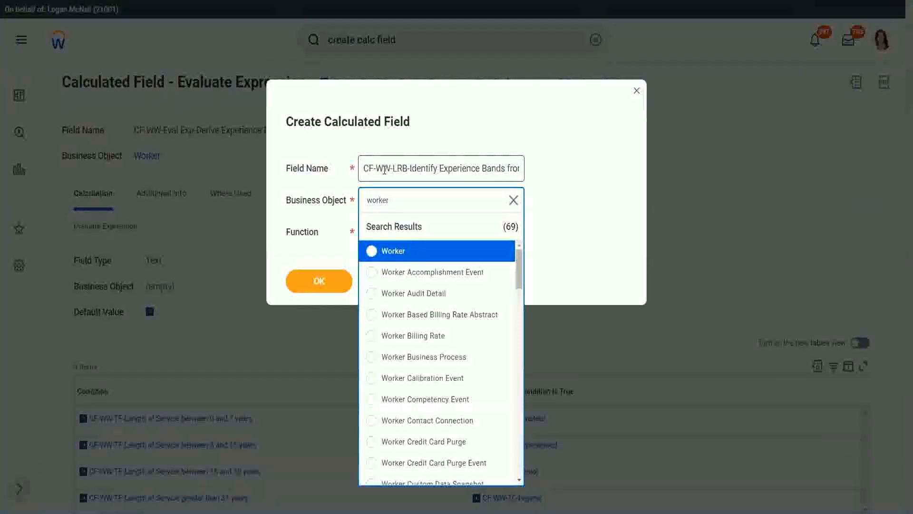
key("Return")
key("Tab")
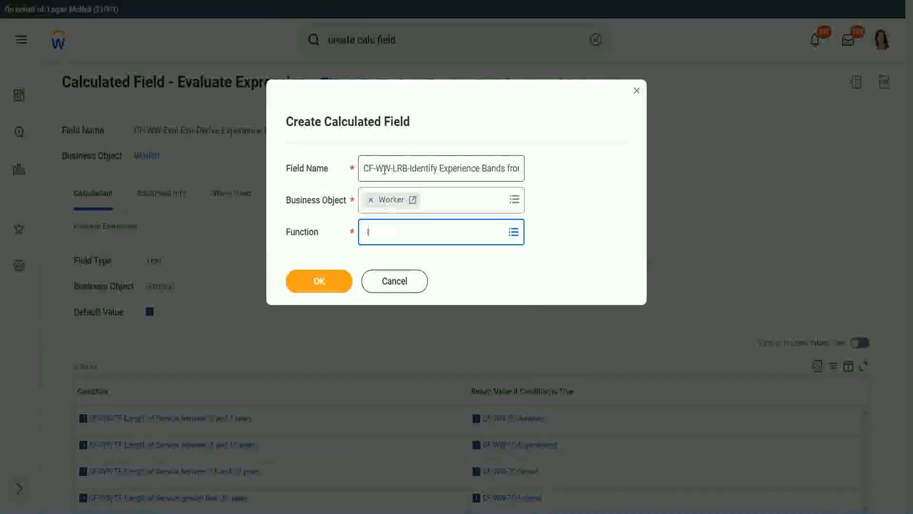
key("Return")
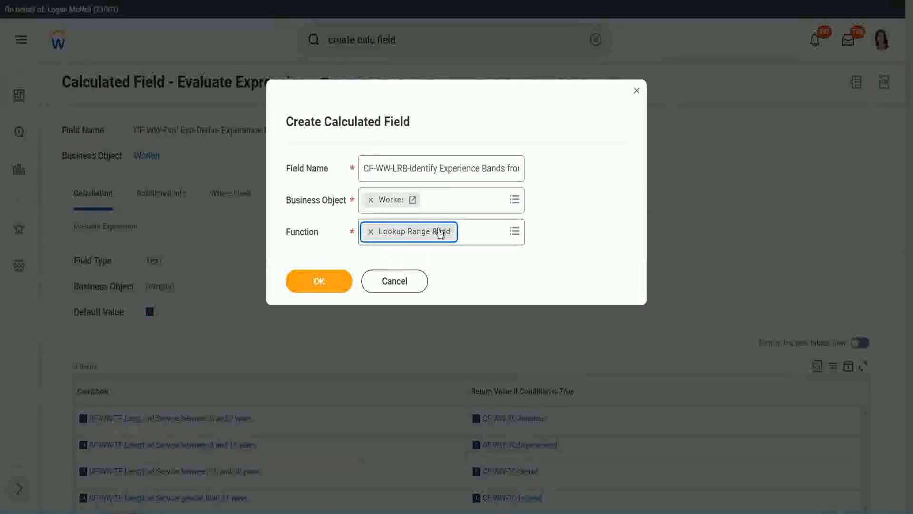
left_click(326, 283)
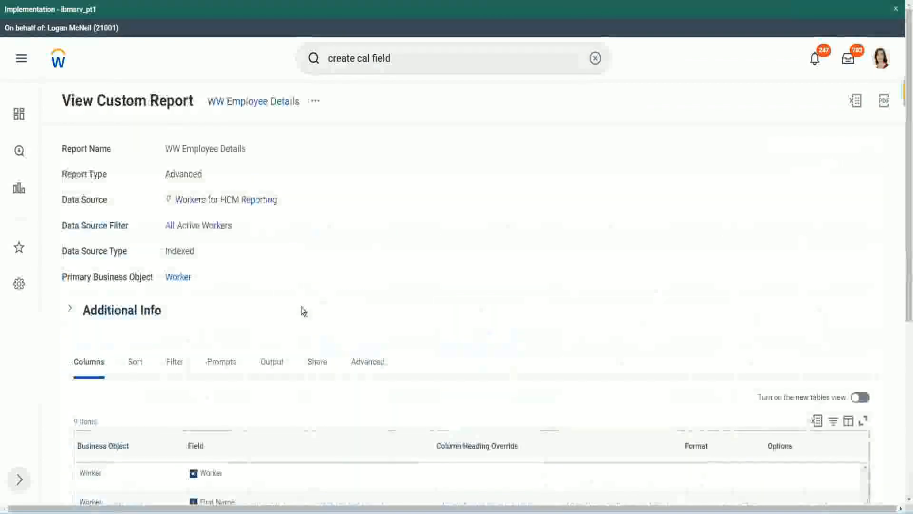
Copy the field name "CF-WW-Convert Text To Number-Number of Years from Length of Service" from the WW Employee Details report and set it as the Source Field
scroll(304, 310, "down", 6)
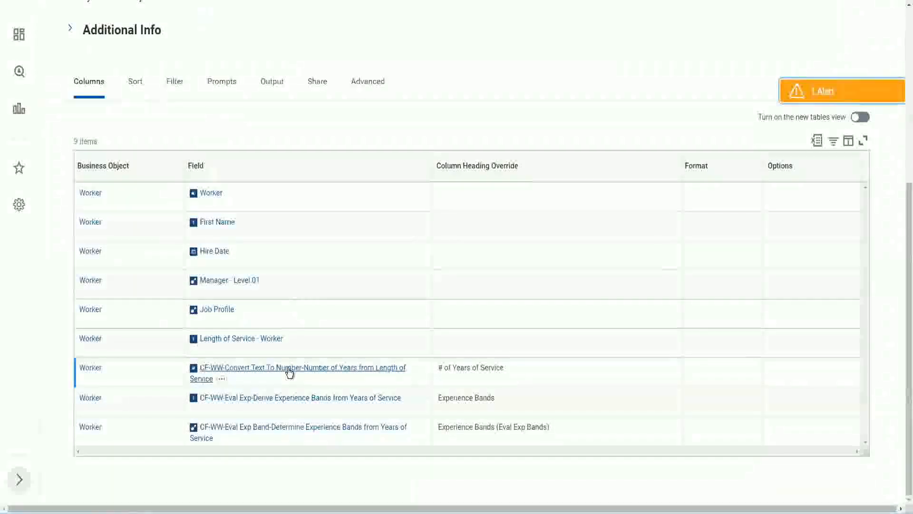
right_click(289, 374)
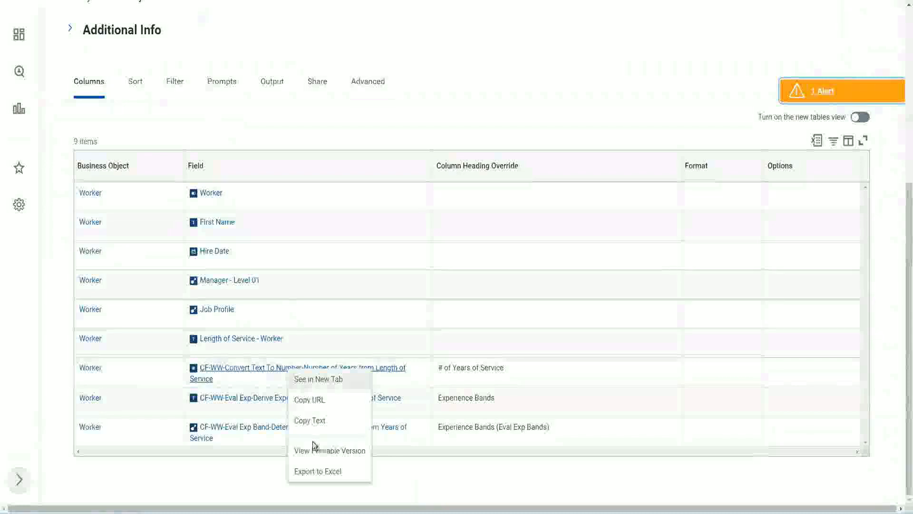
left_click(314, 422)
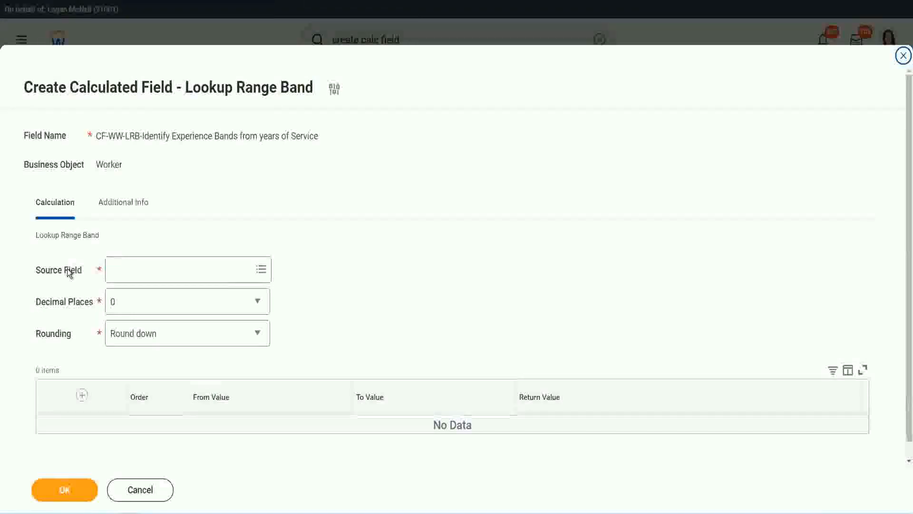
left_click(142, 270)
key("Return")
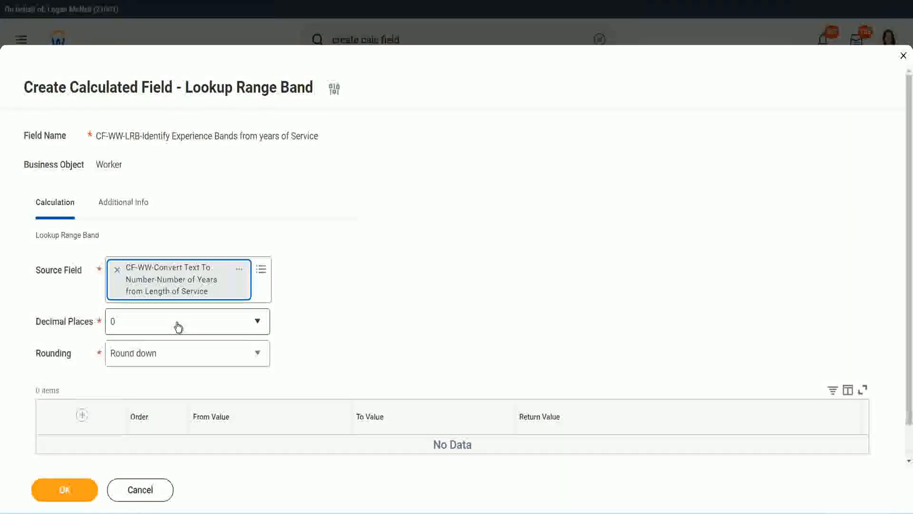
Check the available Decimal Places options and set Rounding to Round for the lookup range band
left_click(178, 326)
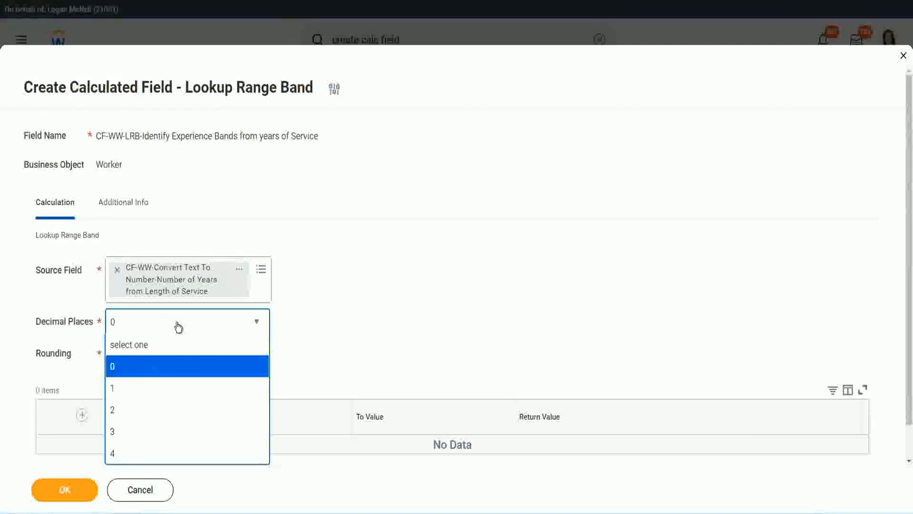
left_click(356, 314)
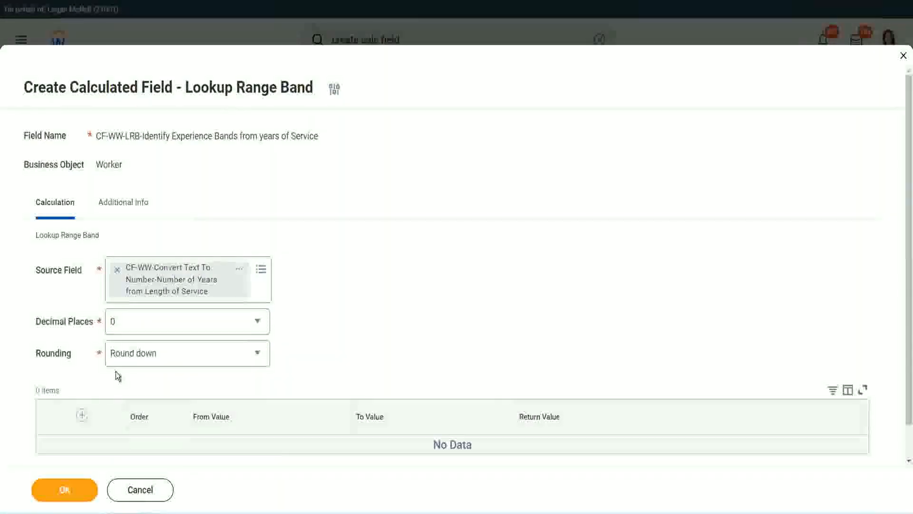
left_click(146, 356)
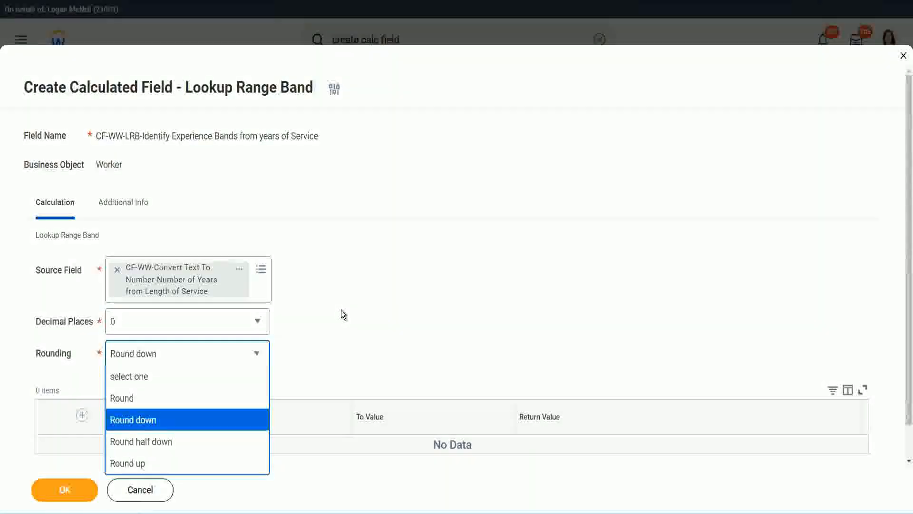
left_click(321, 350)
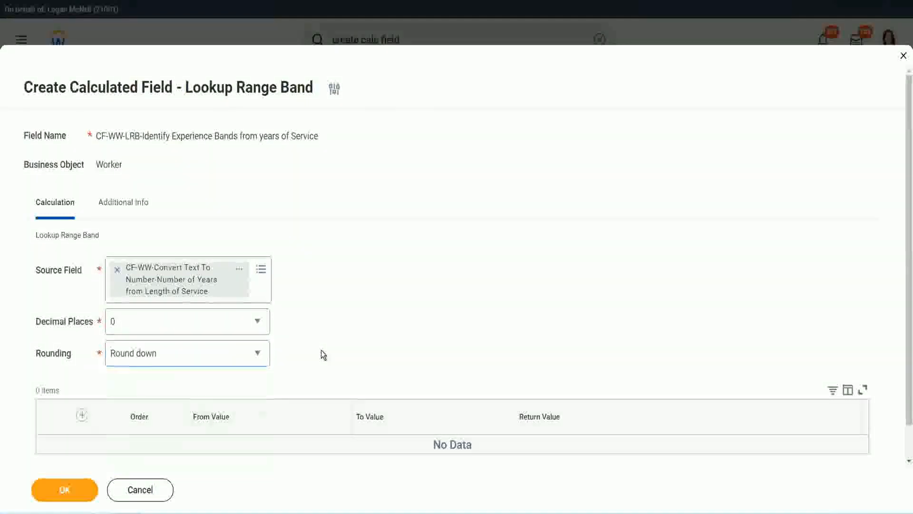
left_click(159, 359)
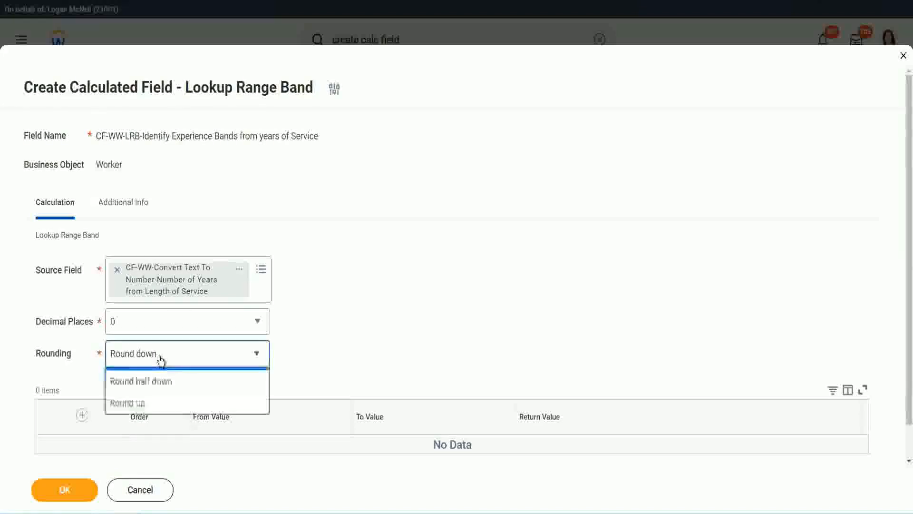
left_click(152, 400)
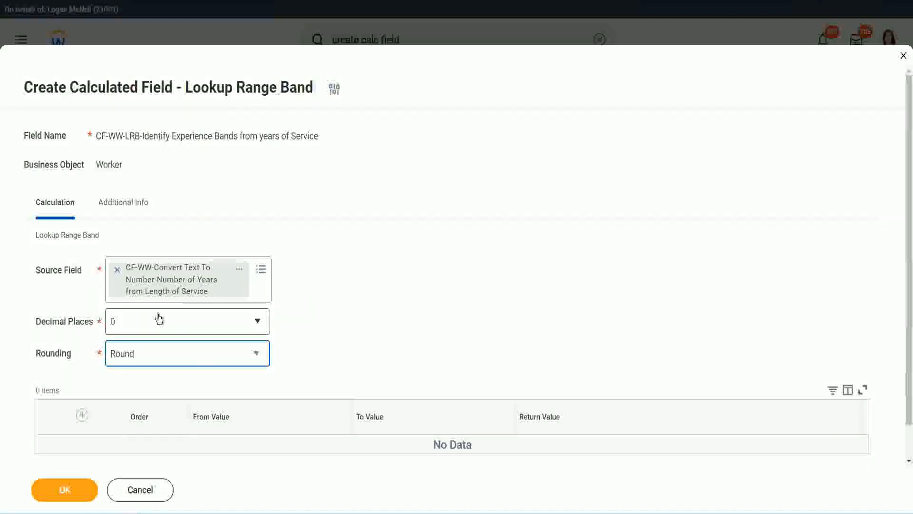
Add a range row from 0 to 7 with the return value Amateur
left_click(84, 417)
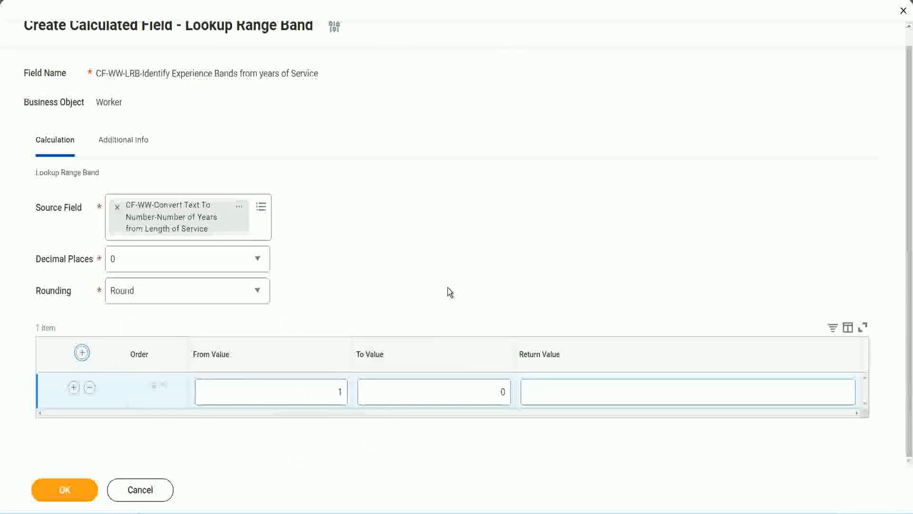
left_click(334, 393)
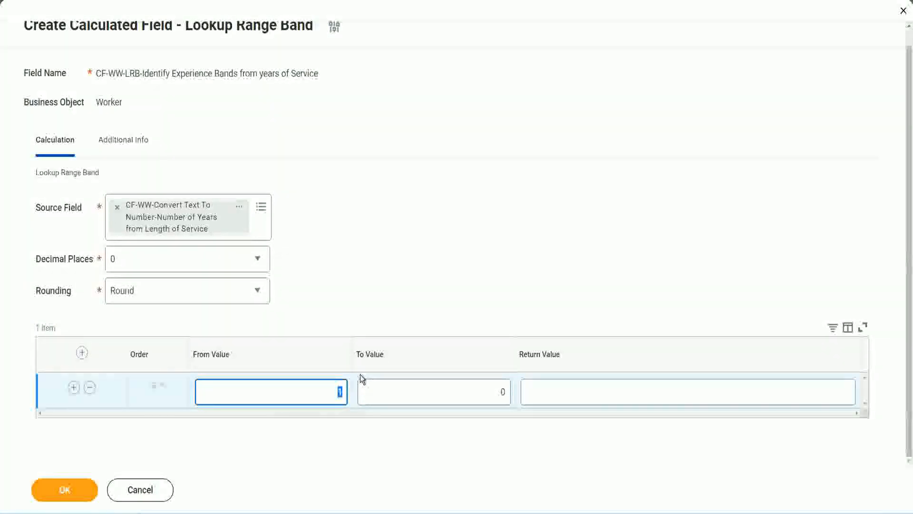
type("0")
key("Tab")
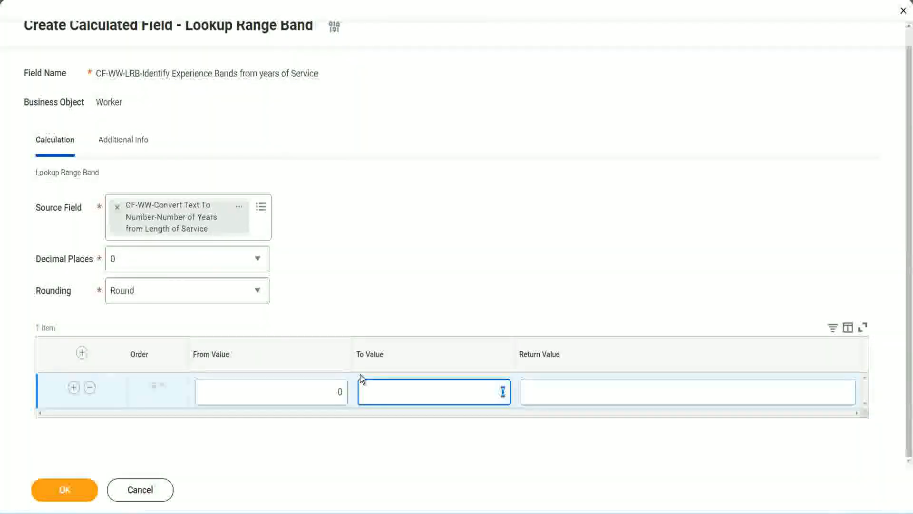
type("7")
key("Tab")
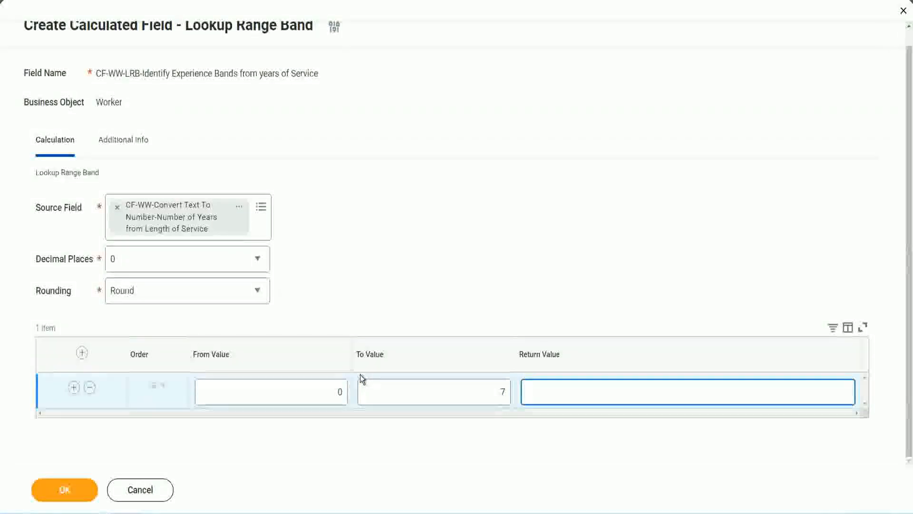
type("Amateur")
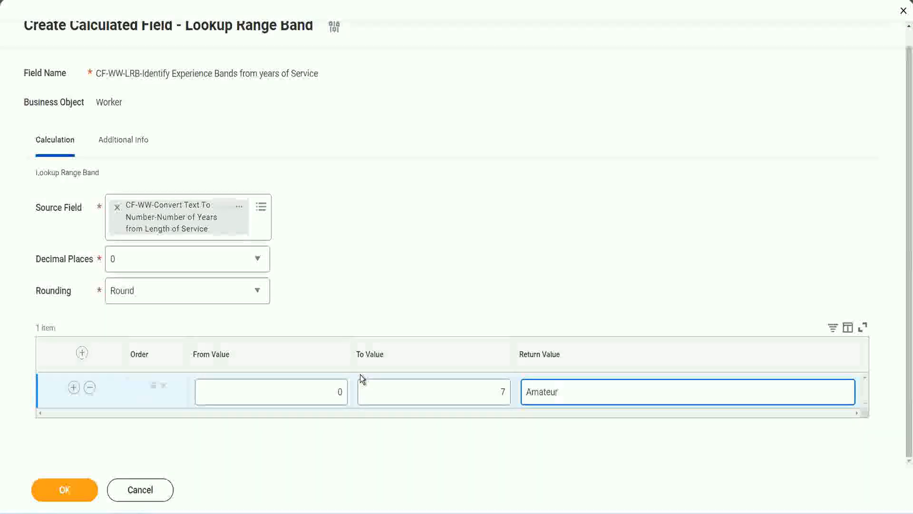
left_click(317, 402)
left_click(490, 383)
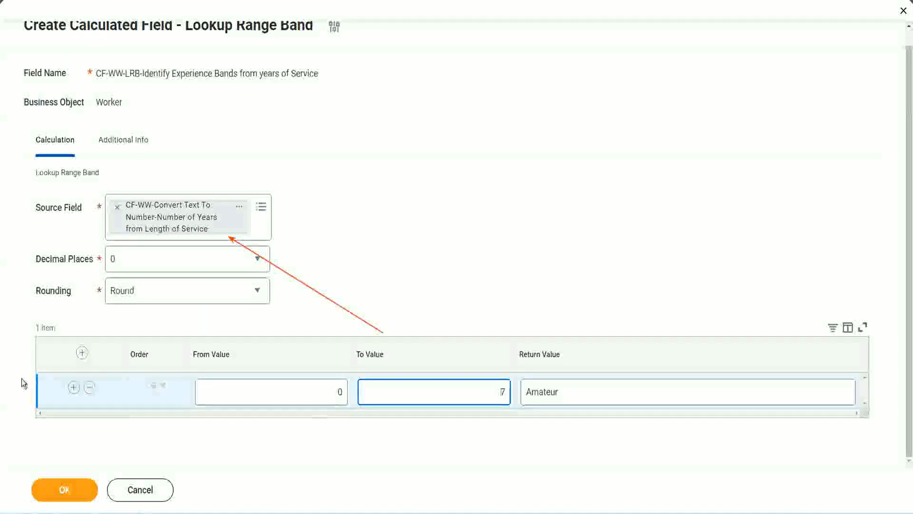
Add a second range row from 8 to 15 with the return value Experienced
left_click(72, 389)
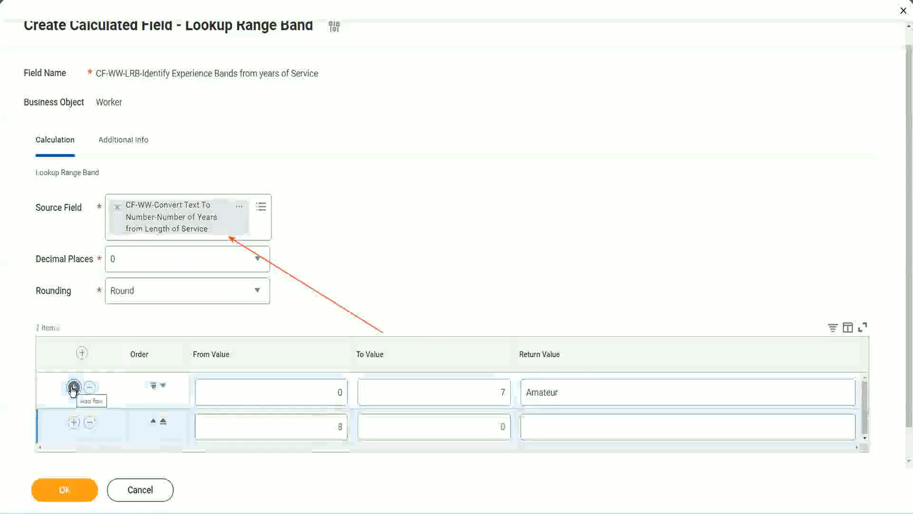
left_click(341, 427)
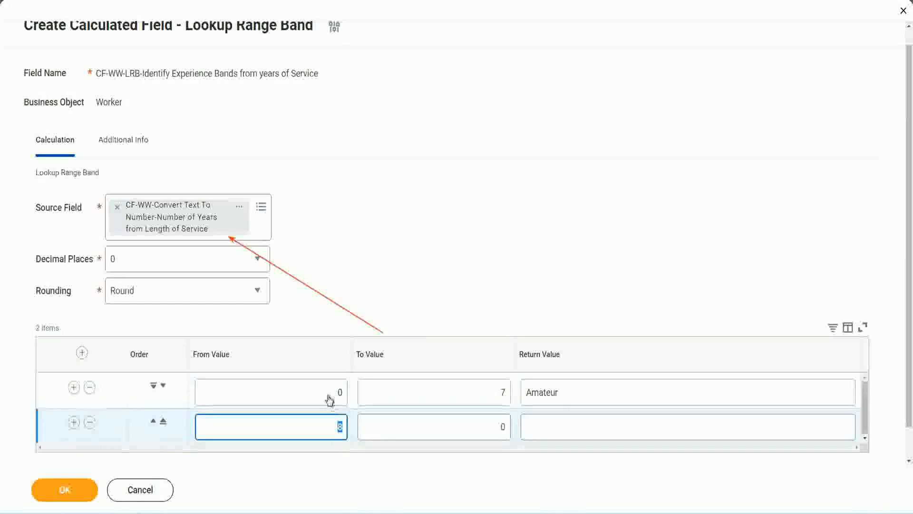
left_click(473, 393)
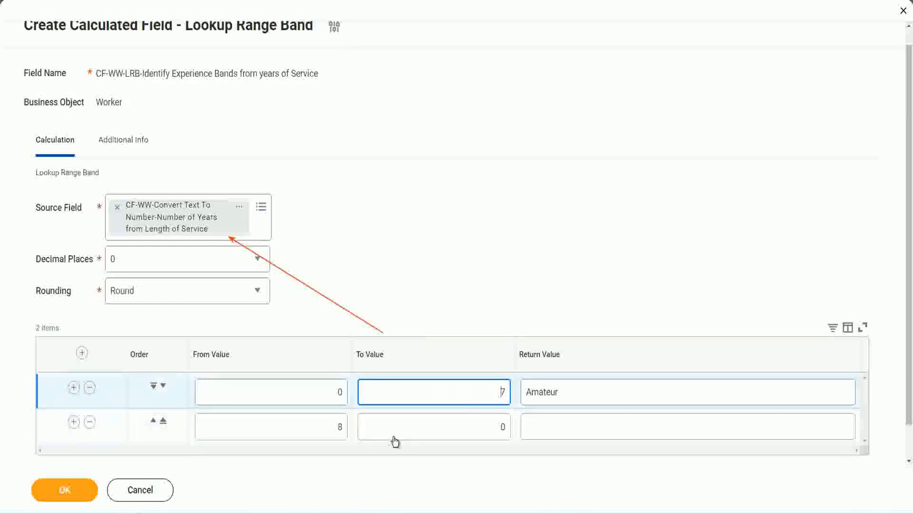
left_click(324, 427)
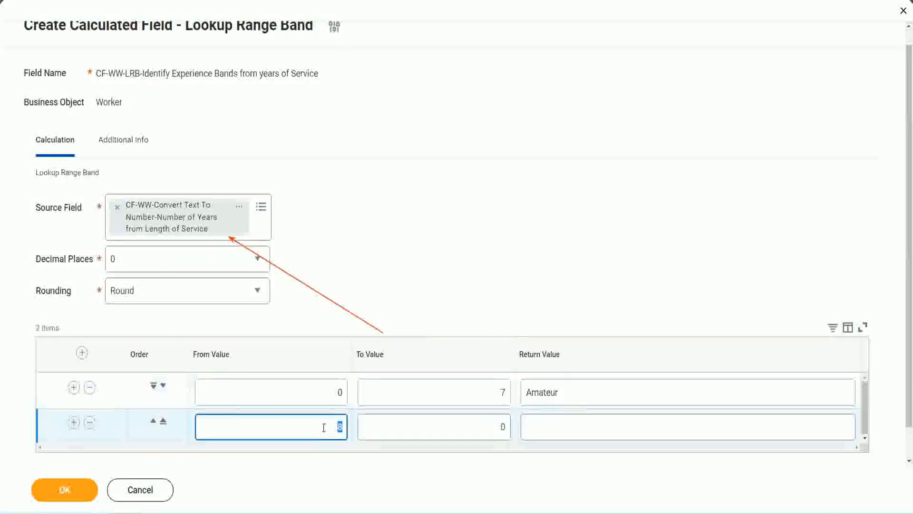
left_click(323, 427)
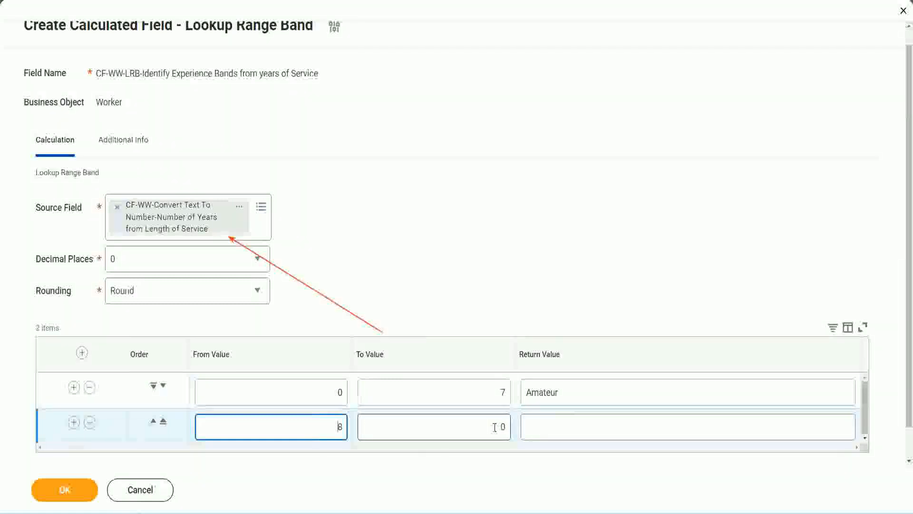
left_click(495, 427)
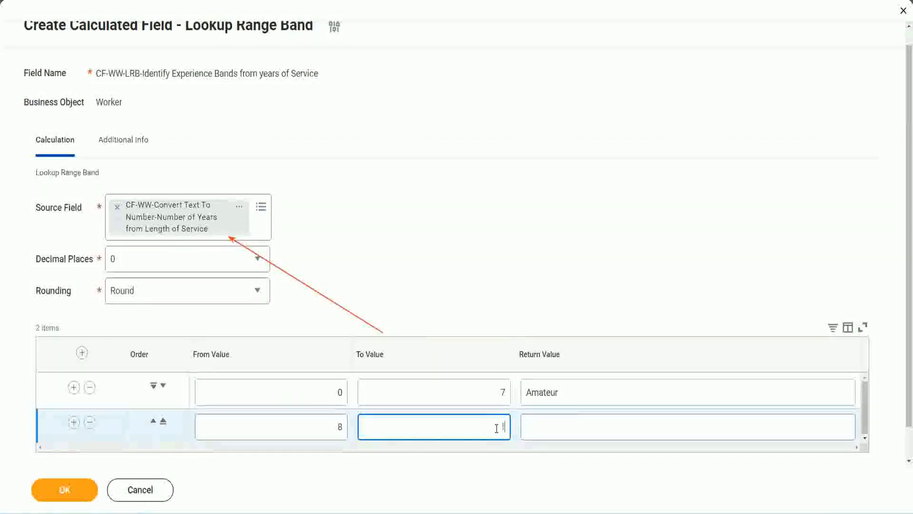
type("15")
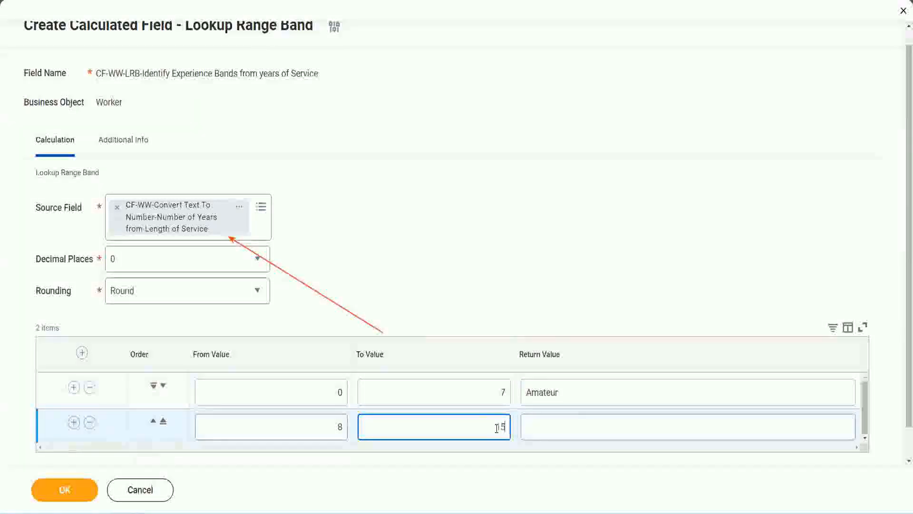
left_click(564, 424)
type("Ex")
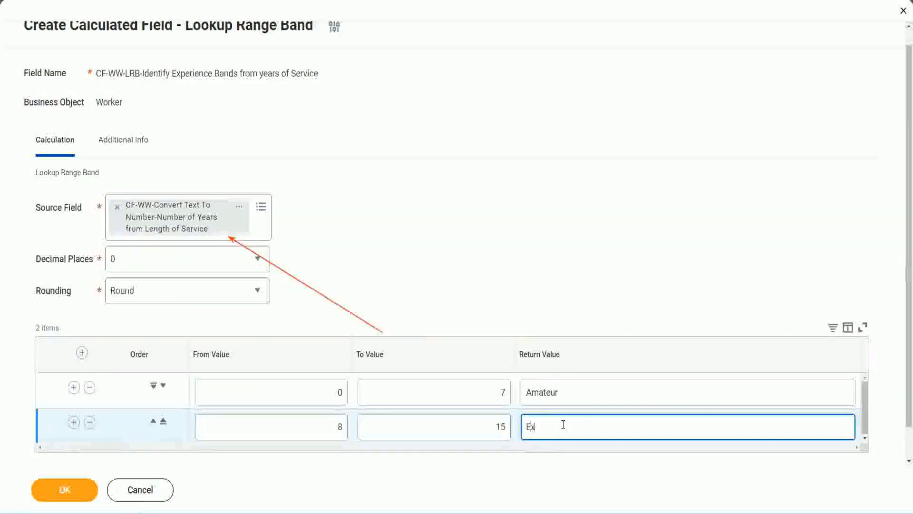
type("perienced")
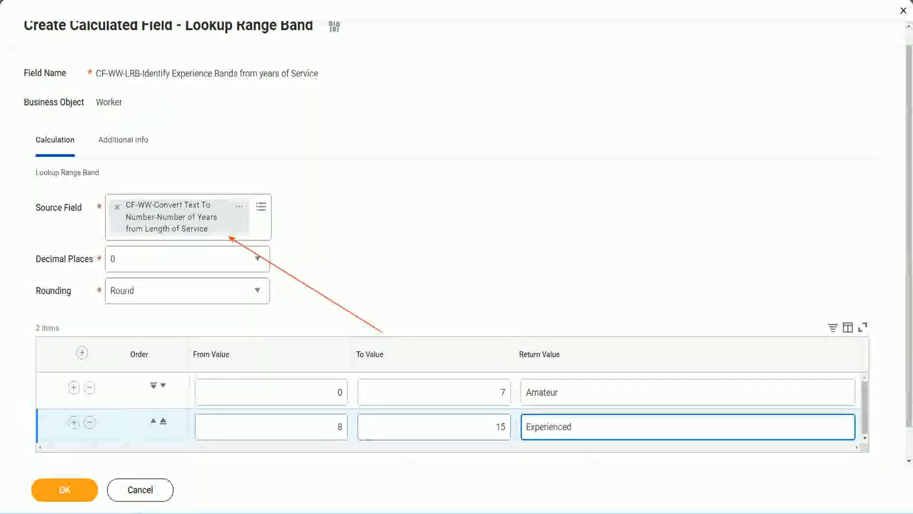
Add a third range row from 16 to 30 with the return value Senior
left_click(74, 422)
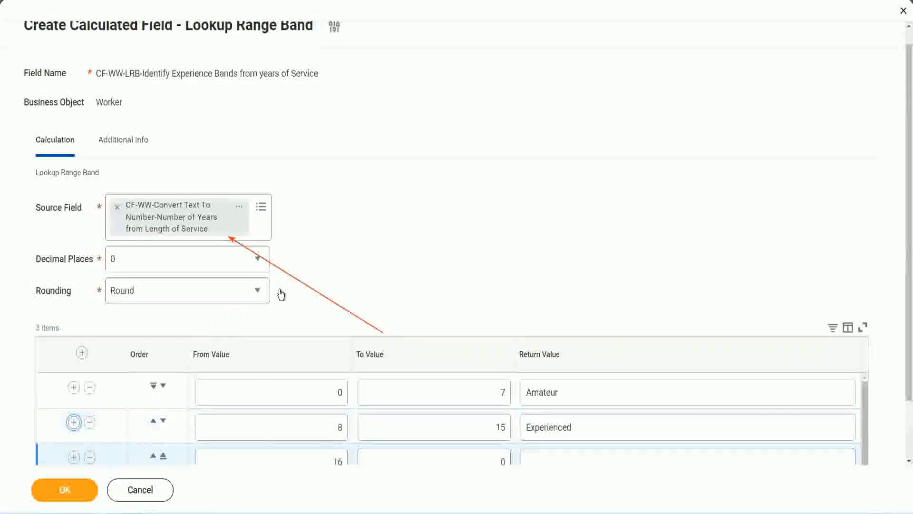
scroll(333, 290, "down", 2)
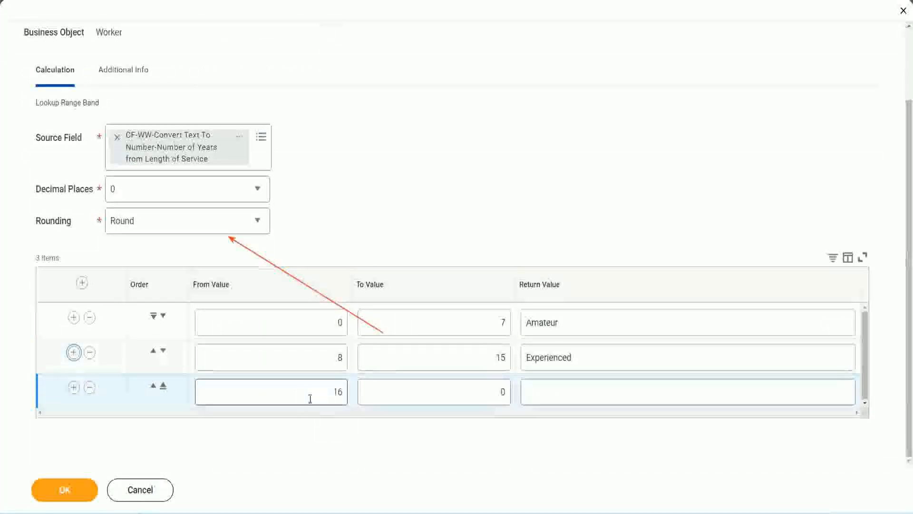
left_click(458, 392)
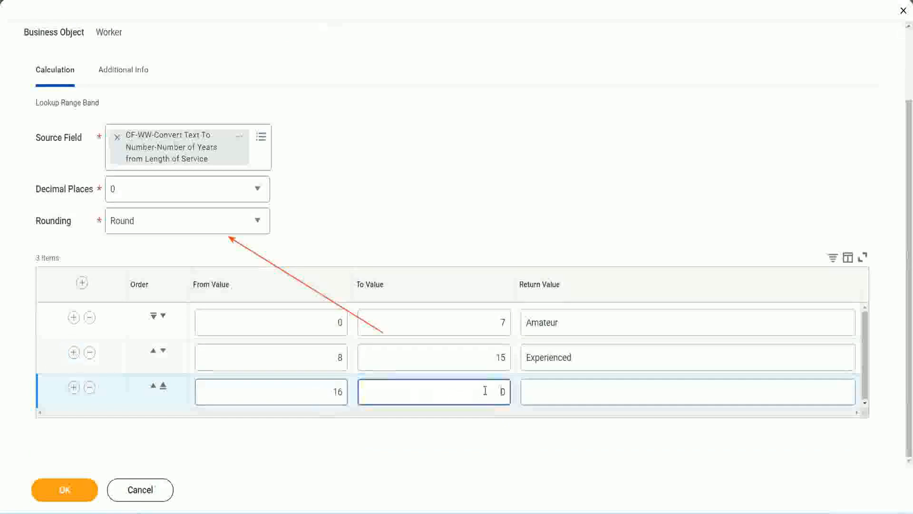
type("3")
key("Tab")
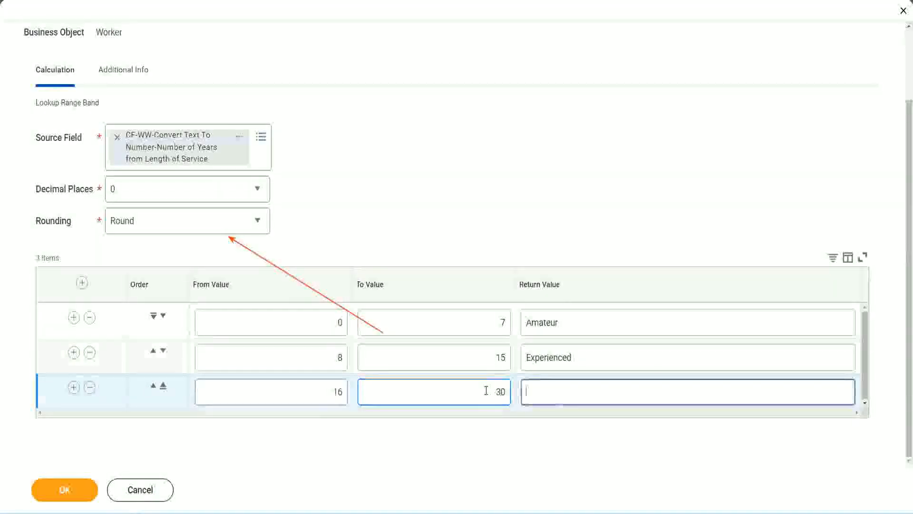
type("L")
key("BackSpace")
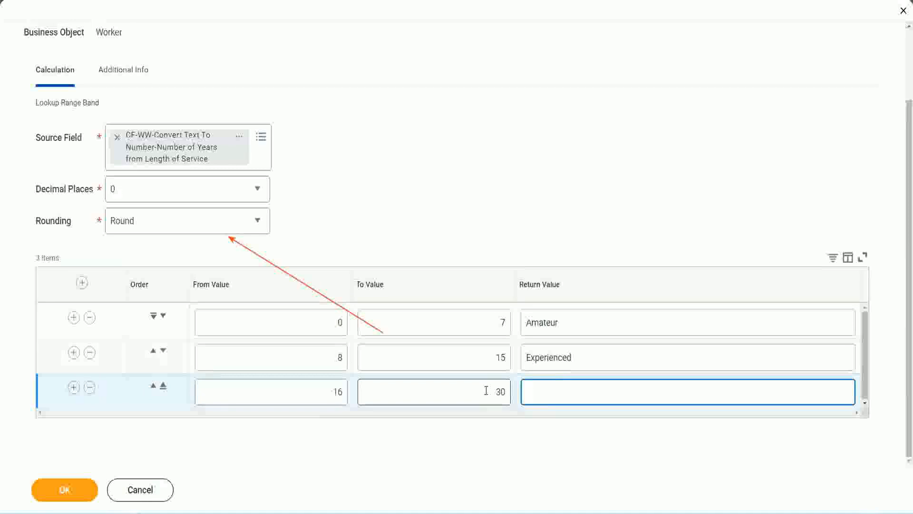
type("Senior")
Add a fourth range row from 31 to 1000 with the return value Legend
left_click(73, 388)
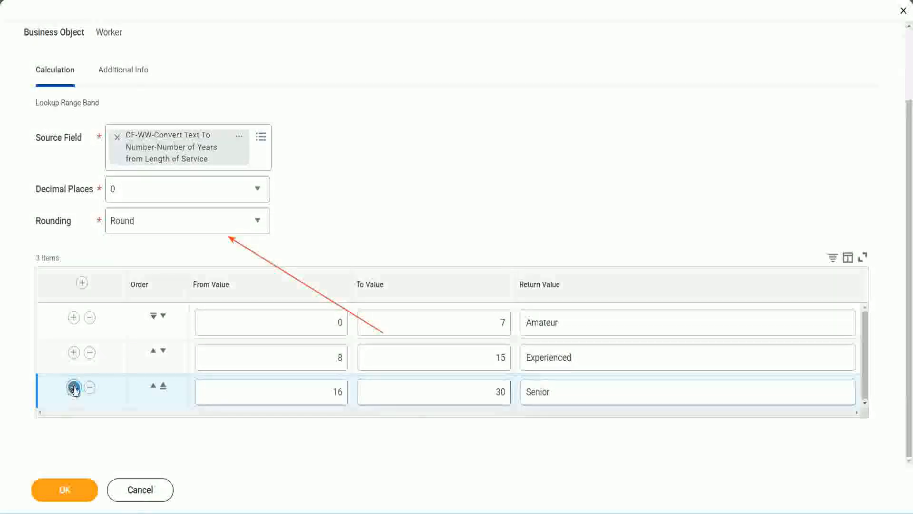
left_click(301, 388)
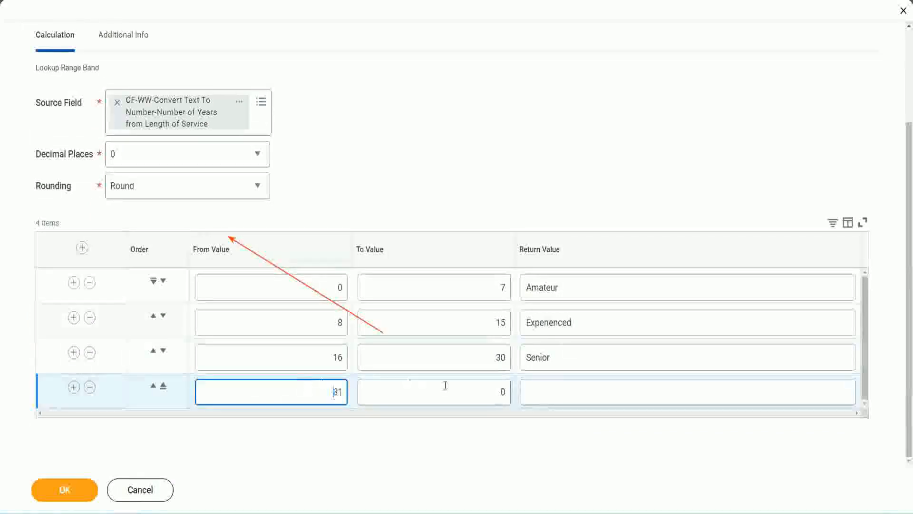
left_click(491, 392)
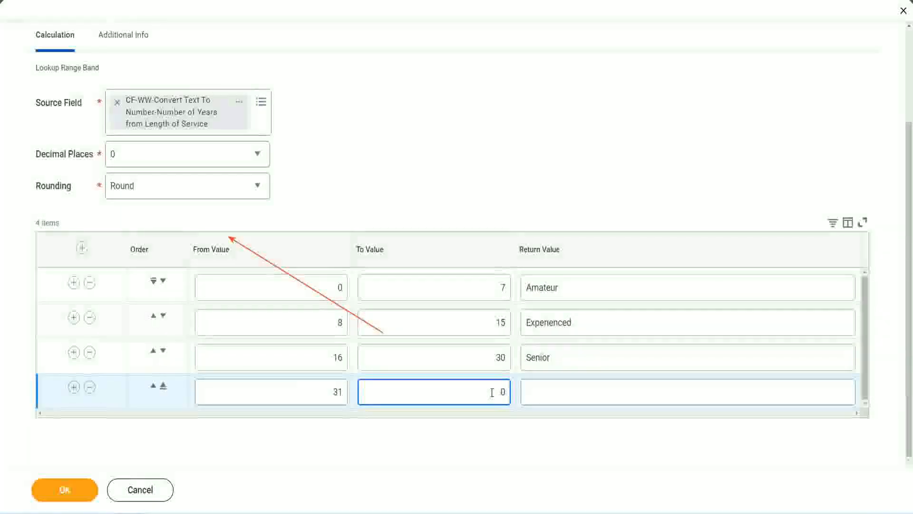
type("1000")
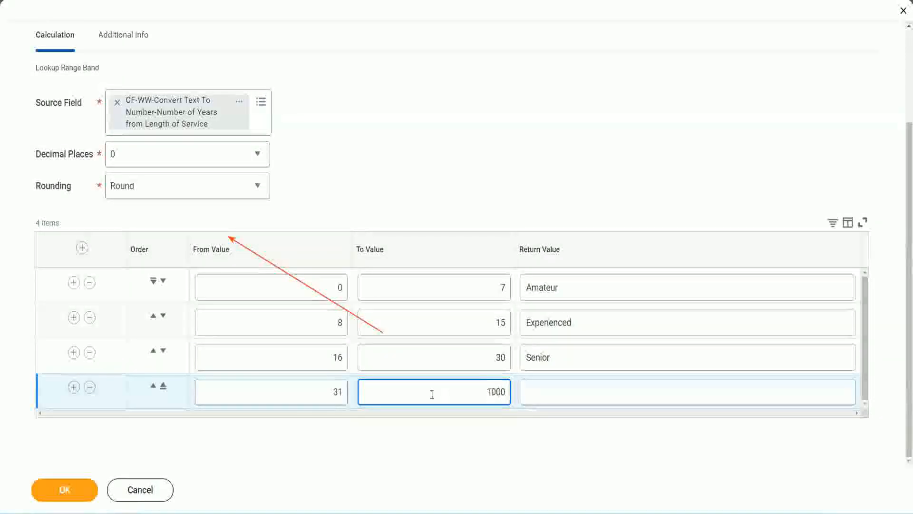
left_click_drag(477, 386, 534, 384)
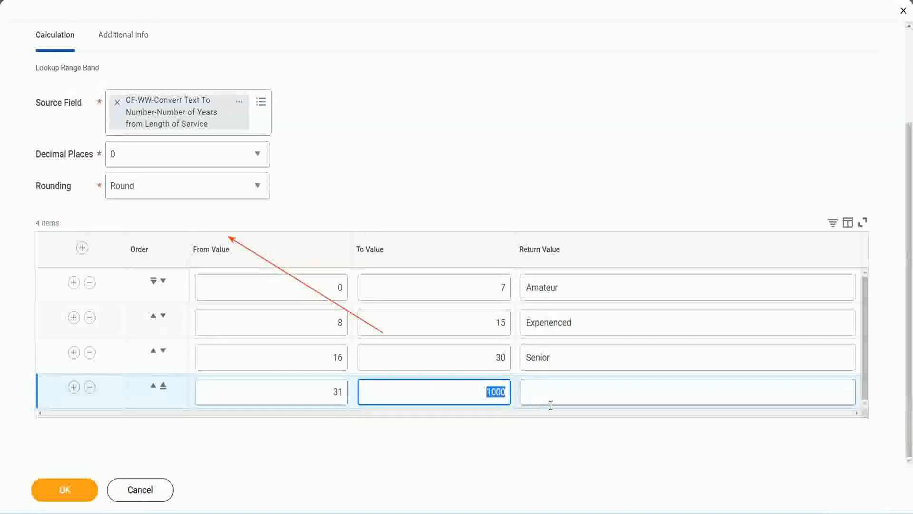
left_click(492, 387)
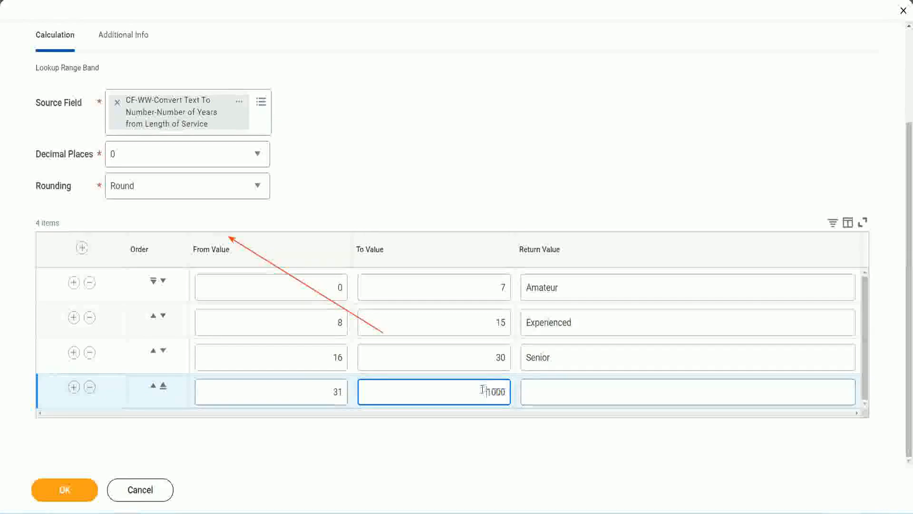
left_click_drag(483, 387, 511, 389)
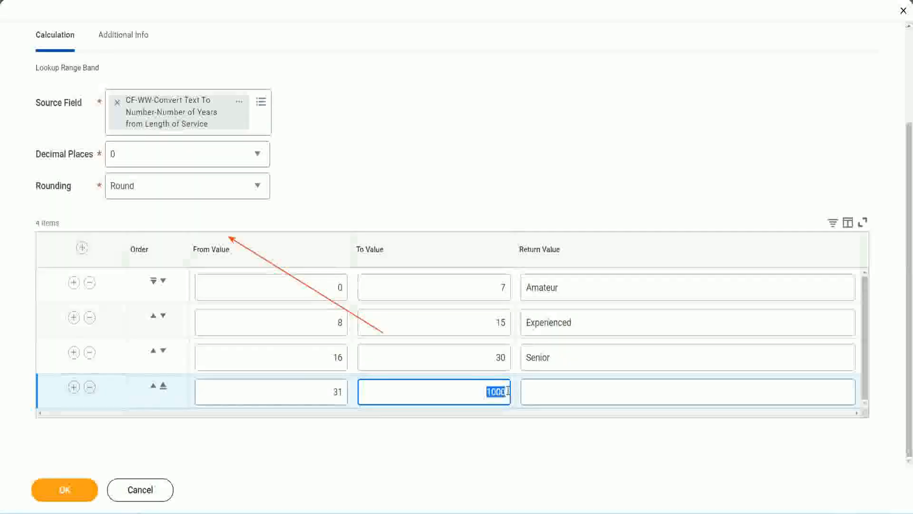
left_click(570, 391)
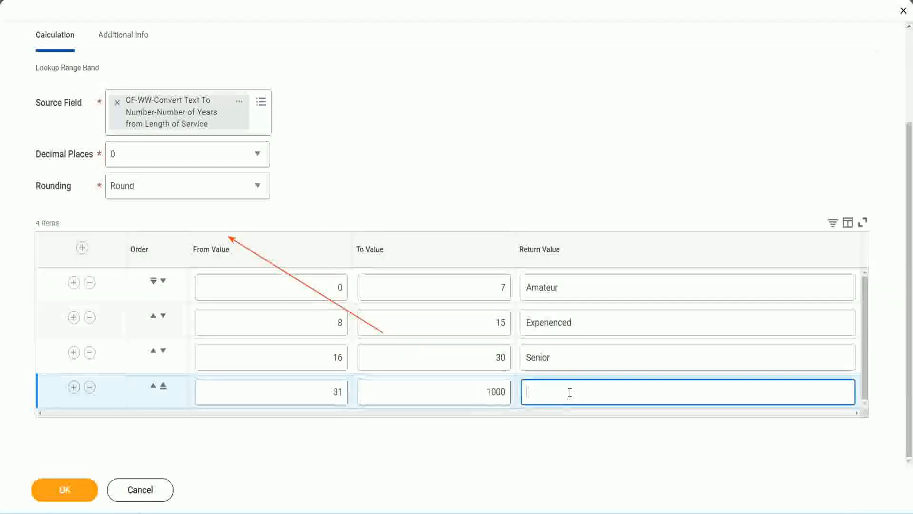
type("Legend")
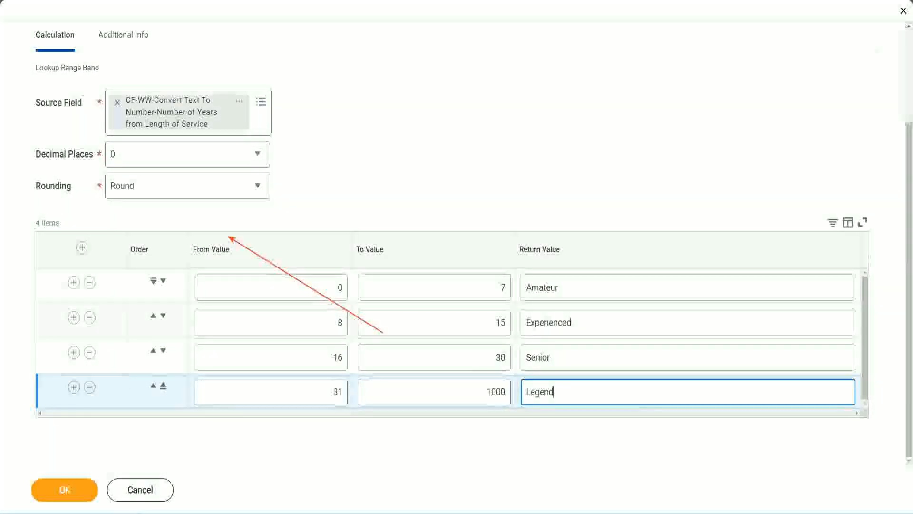
Review the From, To and Return Values of the range rows from Amateur to Legend
left_click(427, 160)
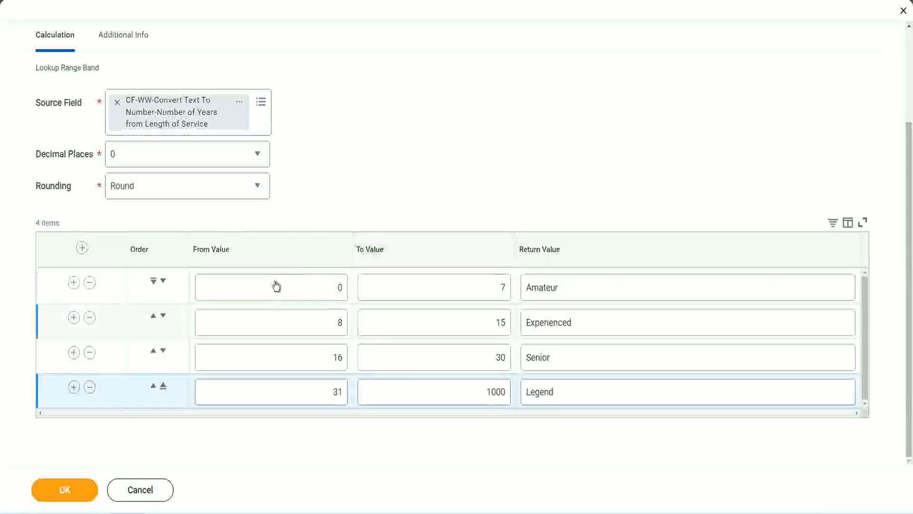
left_click(593, 286)
left_click(590, 323)
left_click(577, 367)
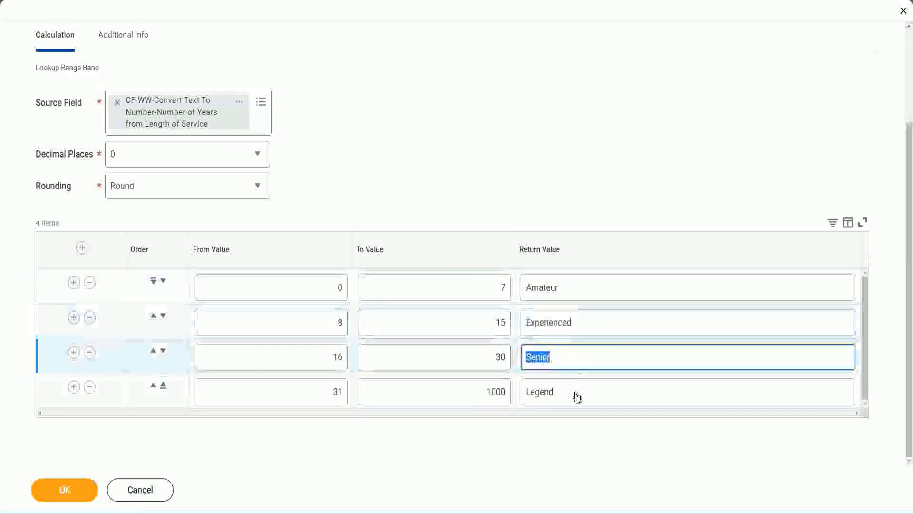
left_click(576, 392)
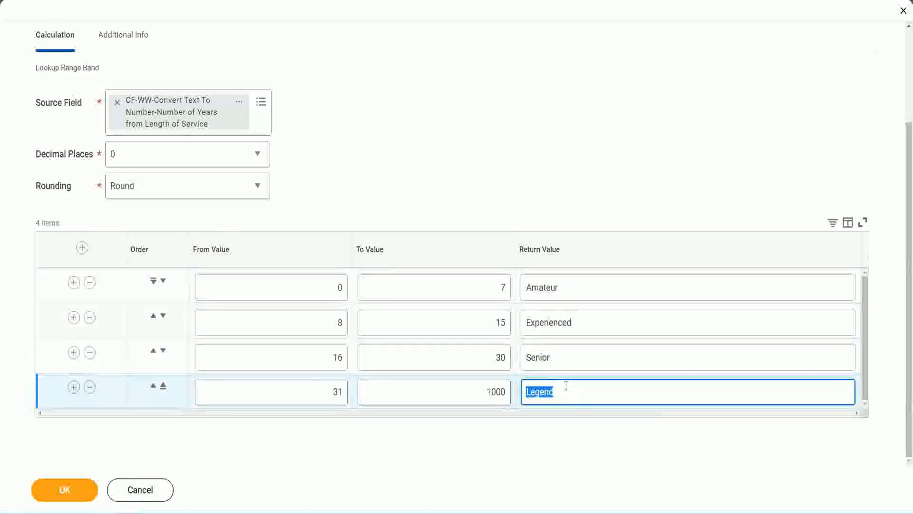
left_click(294, 290)
left_click(467, 279)
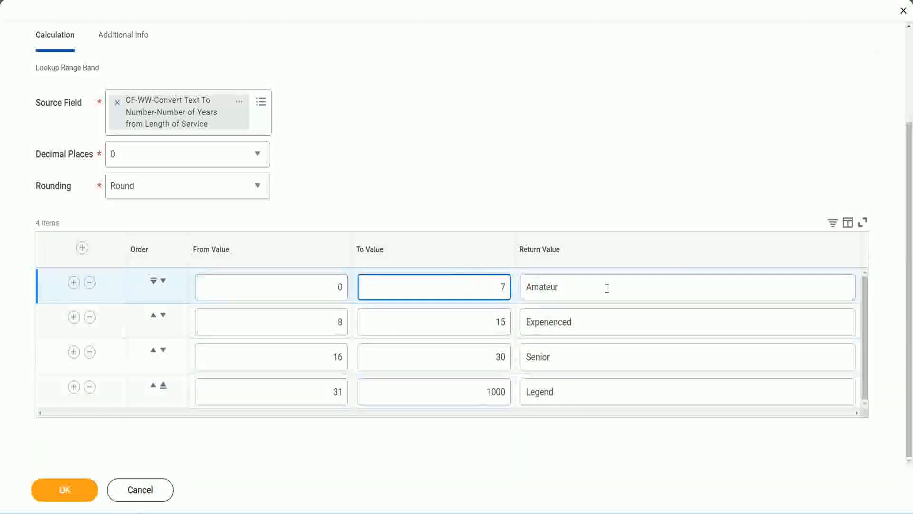
left_click(606, 287)
left_click(591, 320)
left_click(581, 361)
left_click(574, 391)
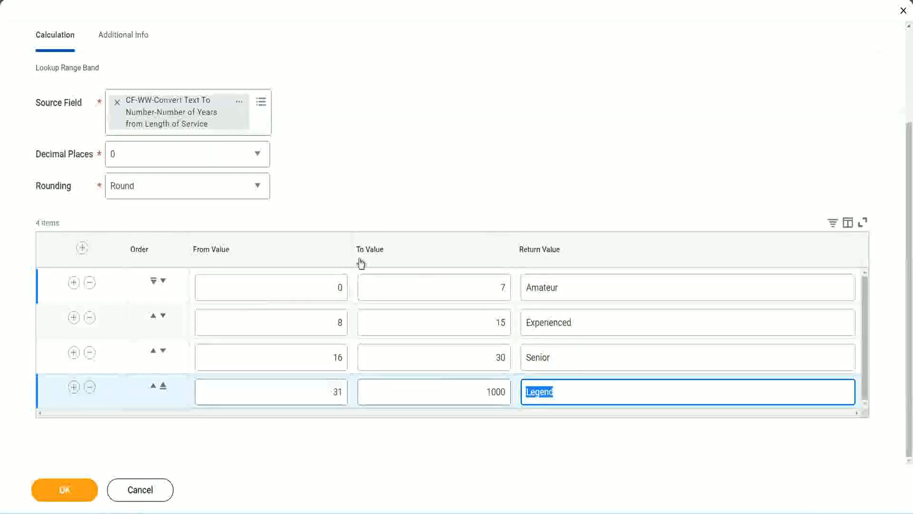
left_click(425, 203)
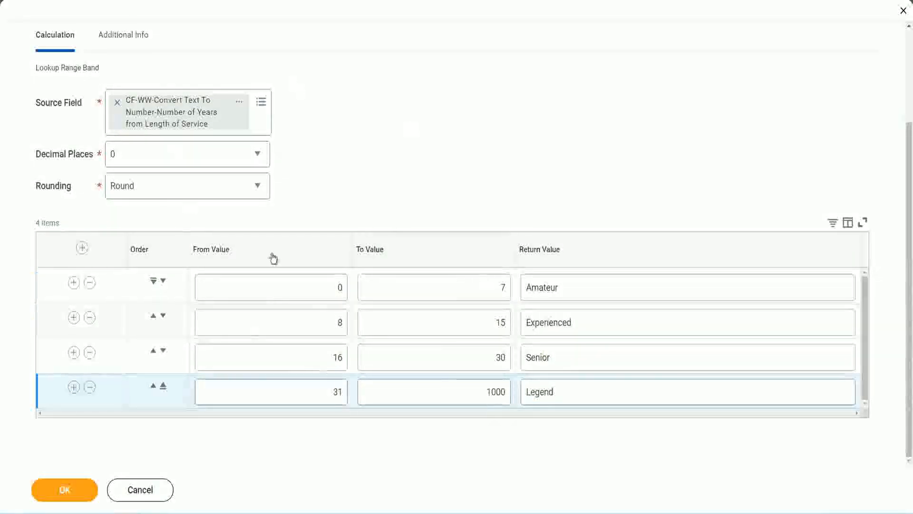
Save the Lookup Range Band calculated field CF-WW-LRB-Identify Experience Bands from years of Service
left_click(63, 488)
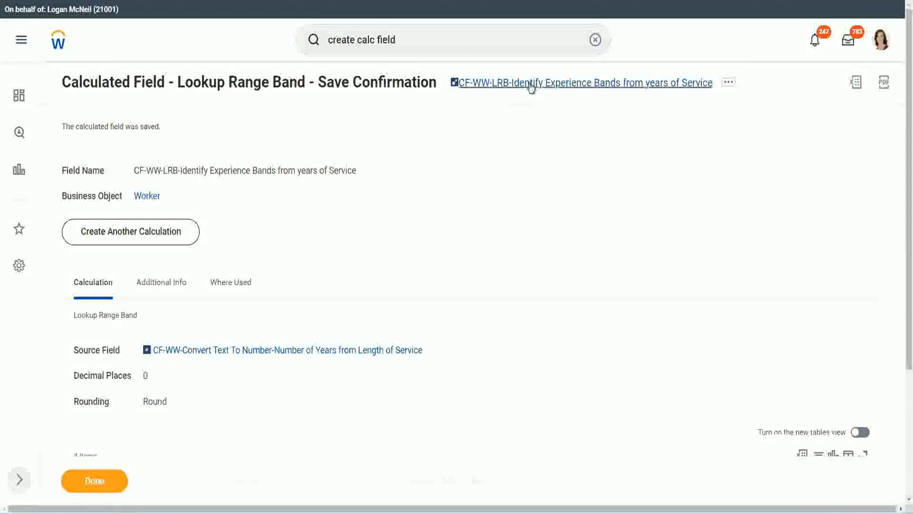
right_click(529, 88)
left_click(540, 135)
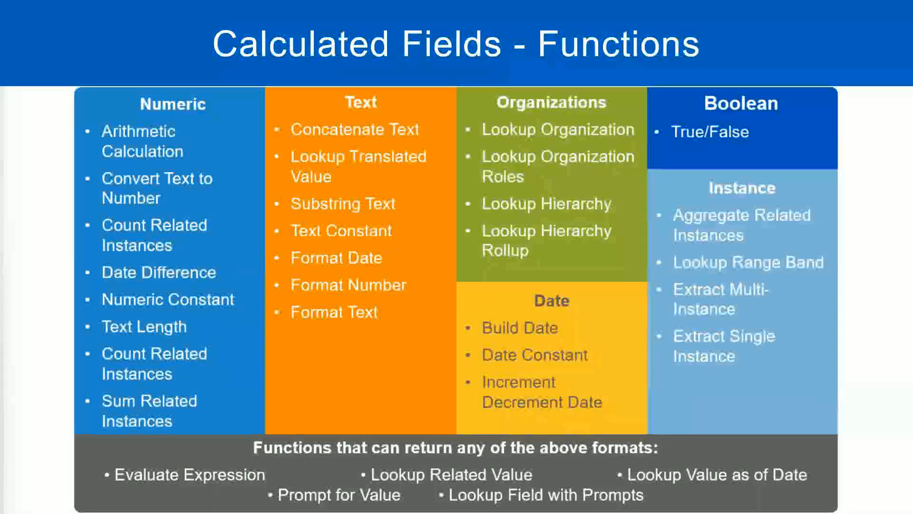
Switch to the Notepad++ notes and add the amount 10,000 USD below the Field 5 lines, after some blank lines
key("alt+Tab")
left_click(212, 373)
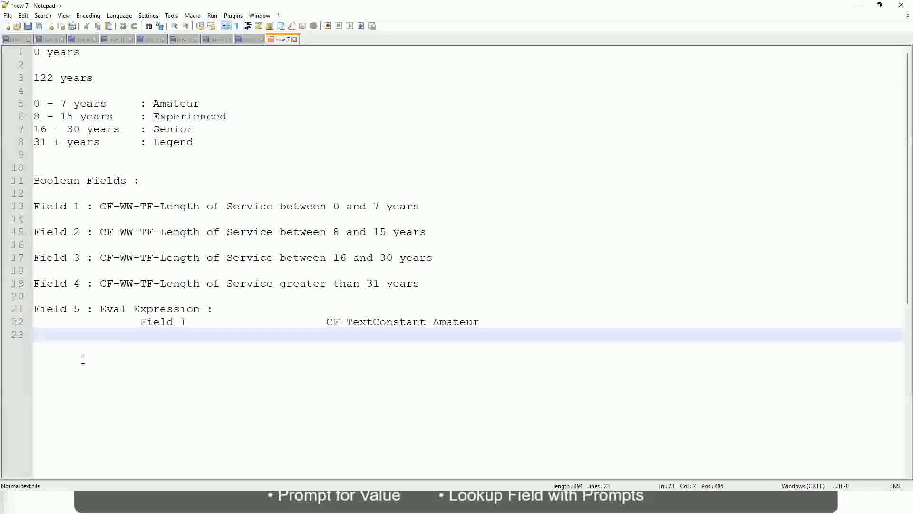
key("Return")
key("Return")
key("Return")
key("BackSpace")
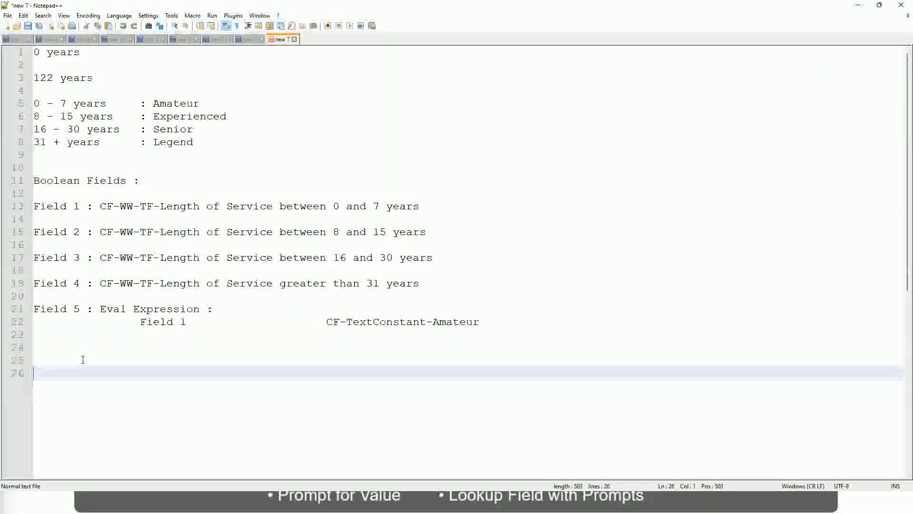
type("10,000 USD")
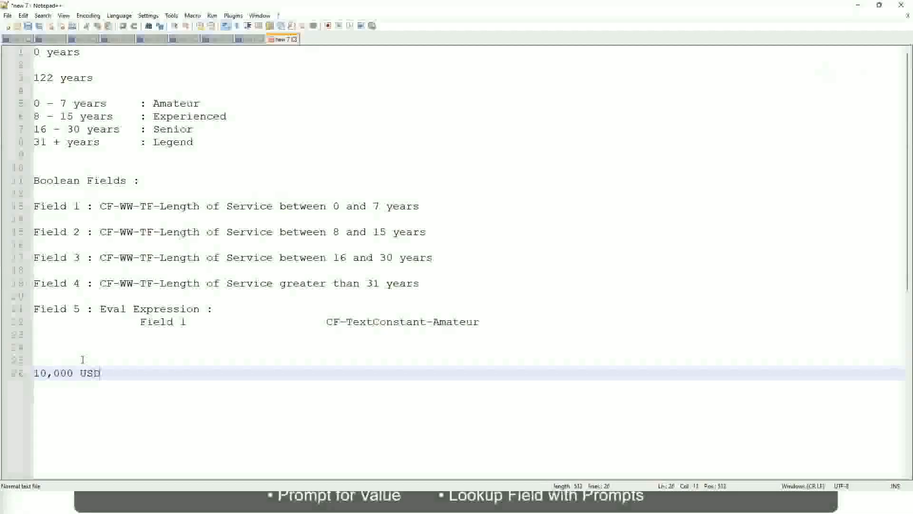
Add 1,000,000 USD on the same line as 10,000 USD, separated by a wide gap
key("Tab")
key("Tab")
key("Tab")
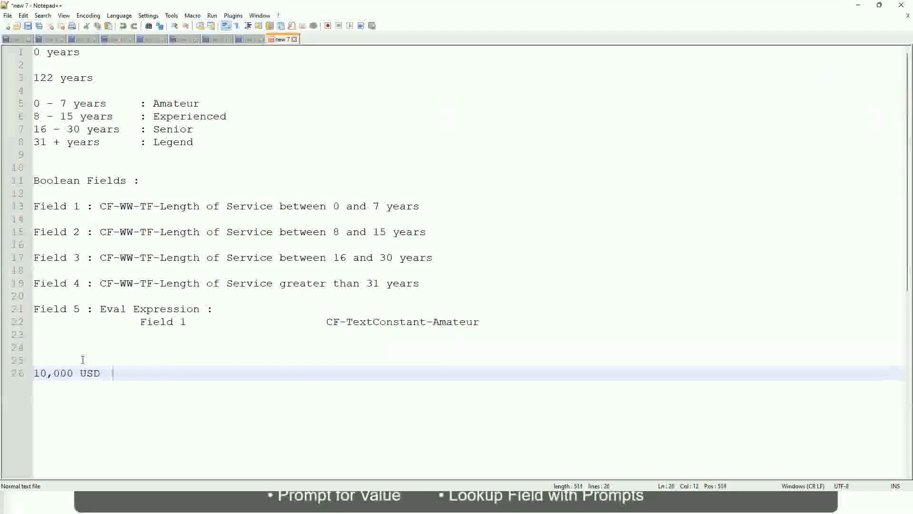
key("Tab")
key("Tab")
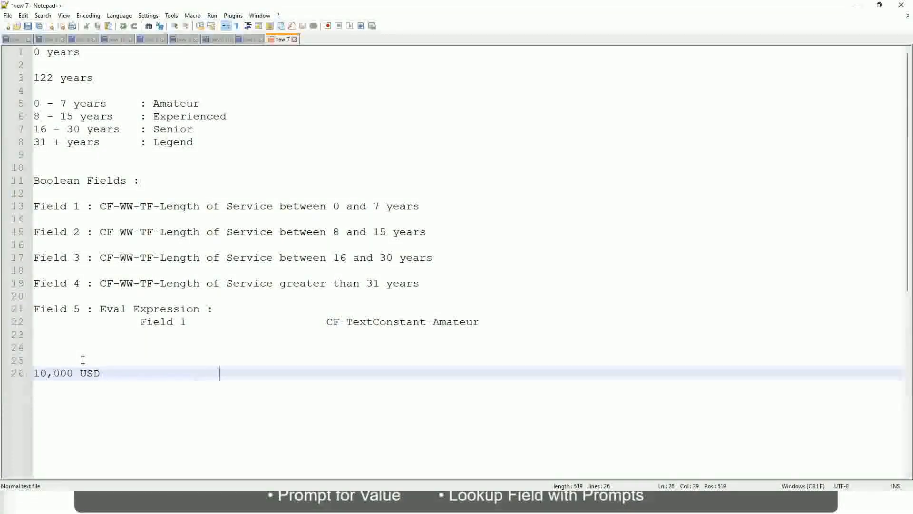
type("1,000,000")
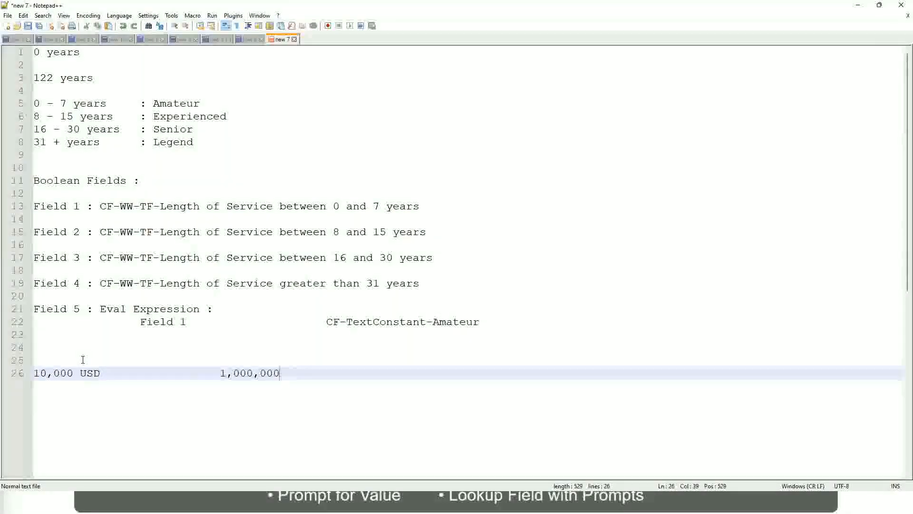
key("Left")
key("Left")
key("Left")
key("Left")
key("Left")
key("End")
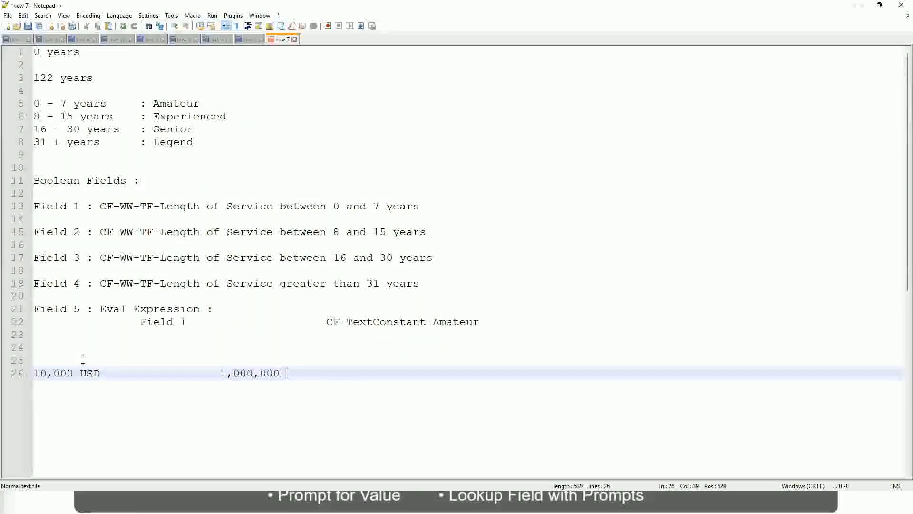
type("USD")
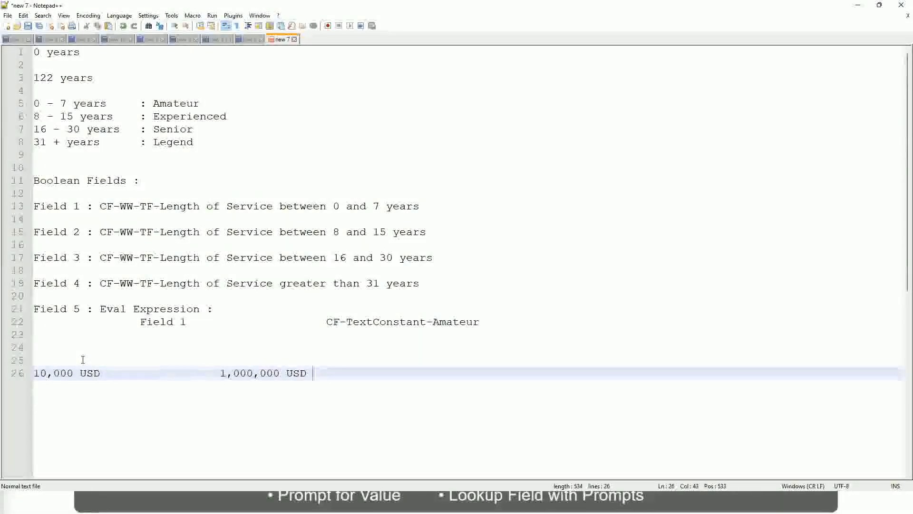
Below the USD amounts, after a blank line, add the band 10 - 50,000 labelled Low
key("Return")
key("Return")
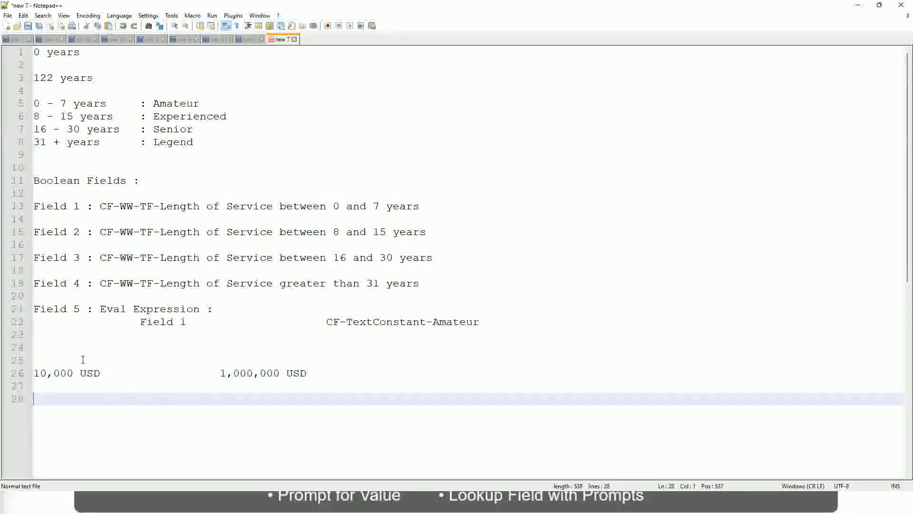
type("10 - 50,000")
key("Tab")
key("Tab")
key("Tab")
key("Tab")
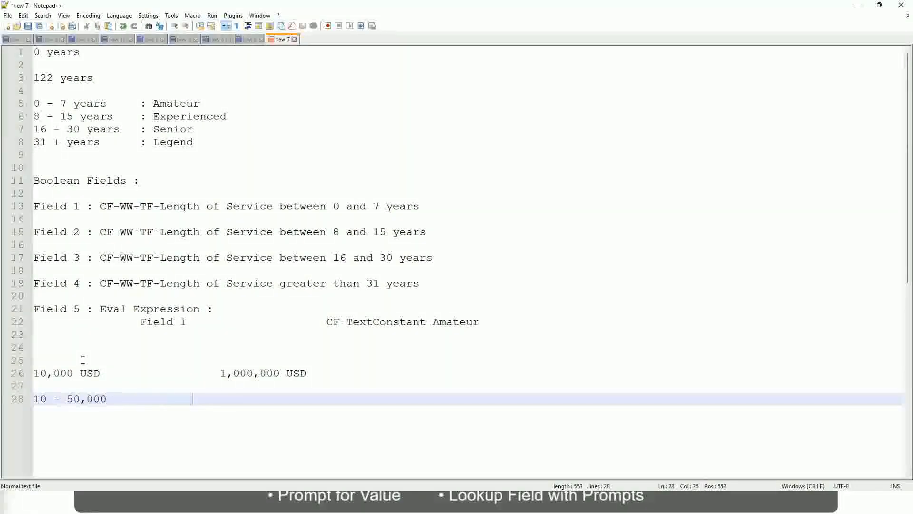
type(": Low")
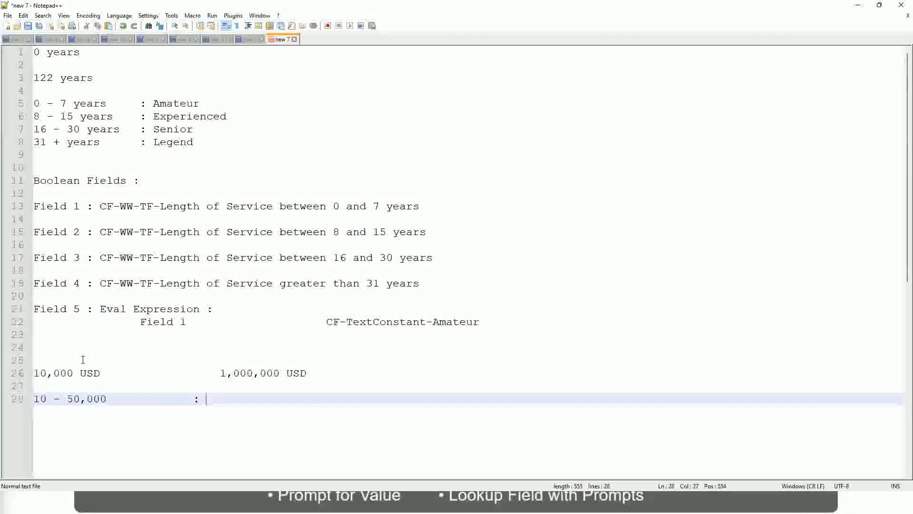
Add the band 50,001 - 150,000 labelled Medium directly below the Low band, with the labels aligned
key("Return")
key("Return")
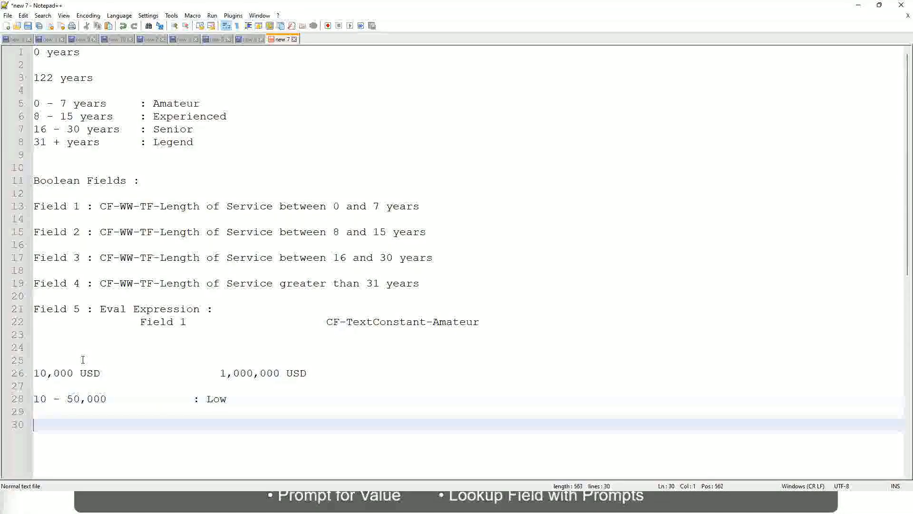
key("Up")
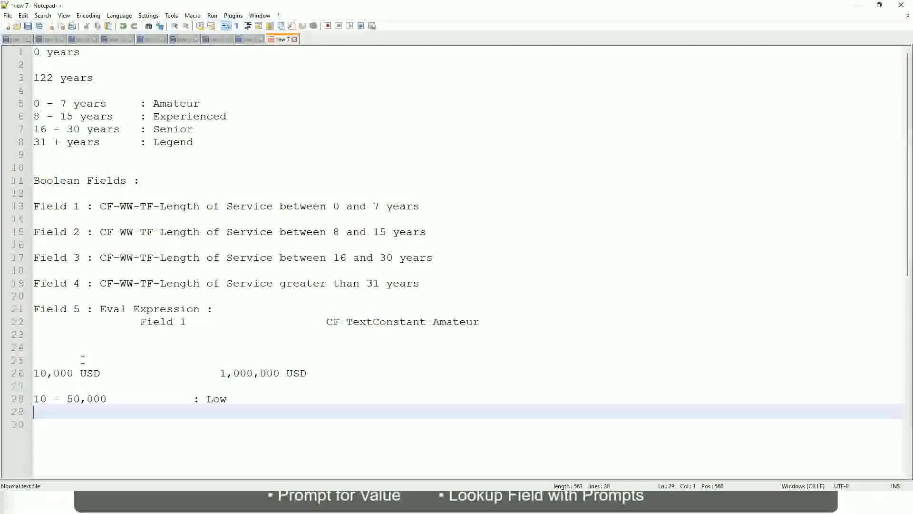
type("50,001 ")
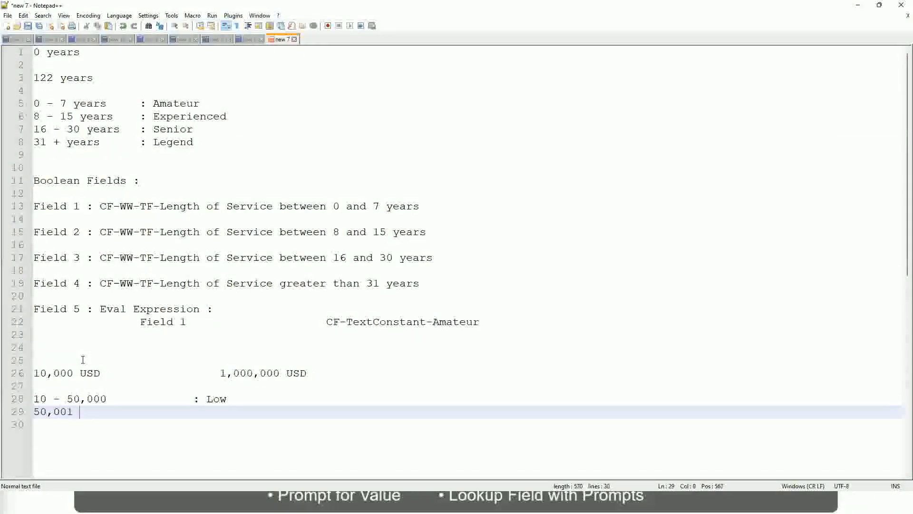
type("- 150,000")
key("Tab")
key("Tab")
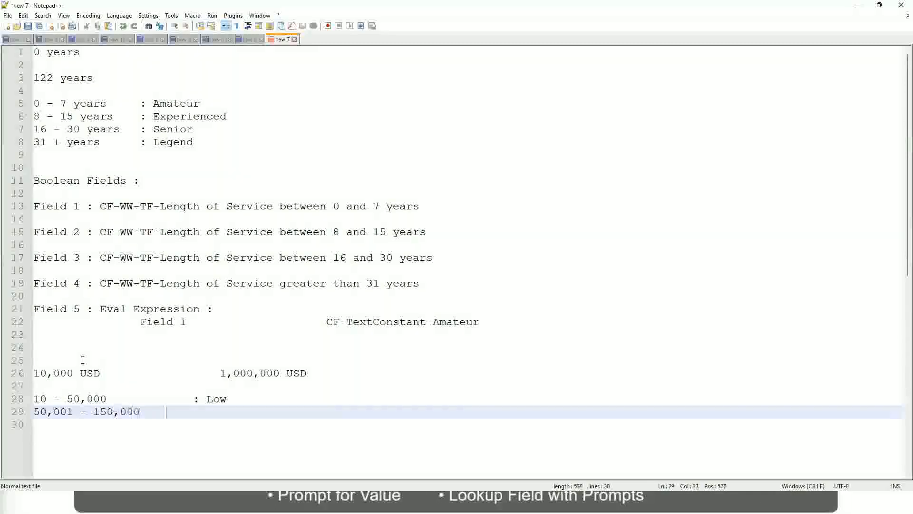
type(": Med")
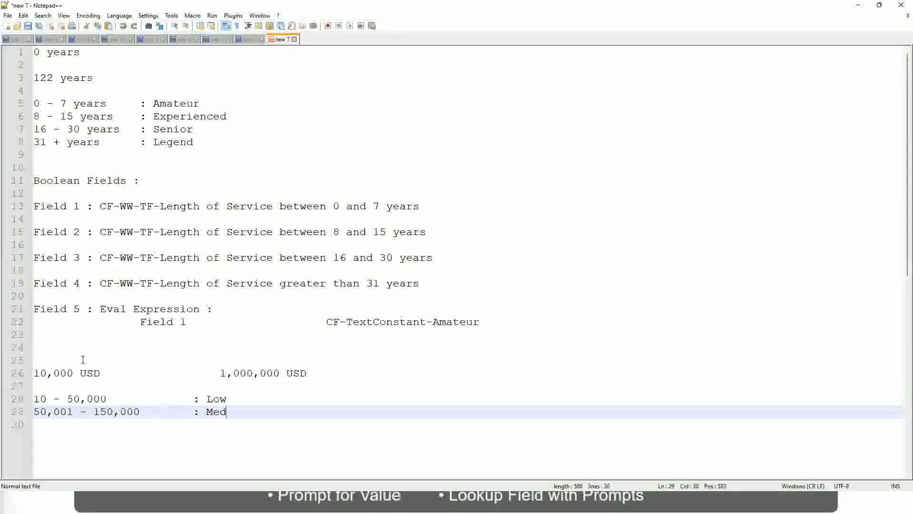
type("ium")
Add the band > 150,000 labelled High below the Medium band, with the labels aligned
key("Return")
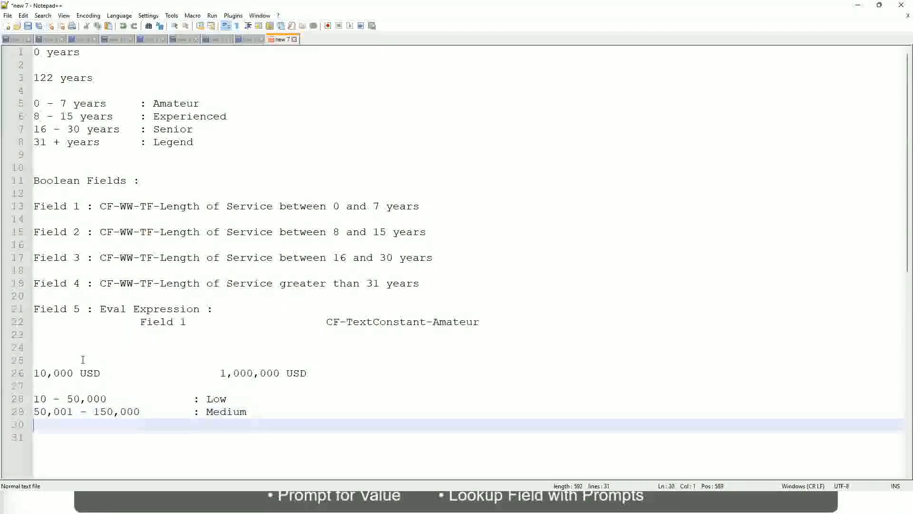
type("> 1")
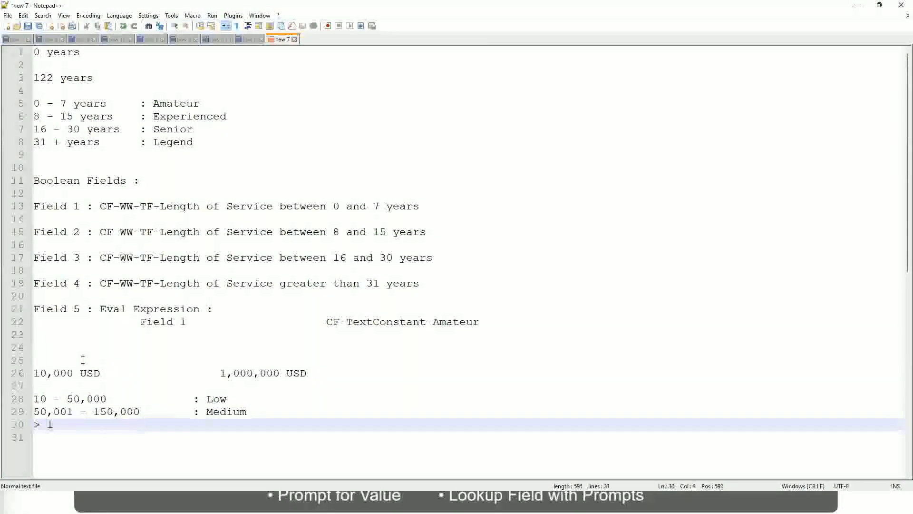
type("50,000")
key("Tab")
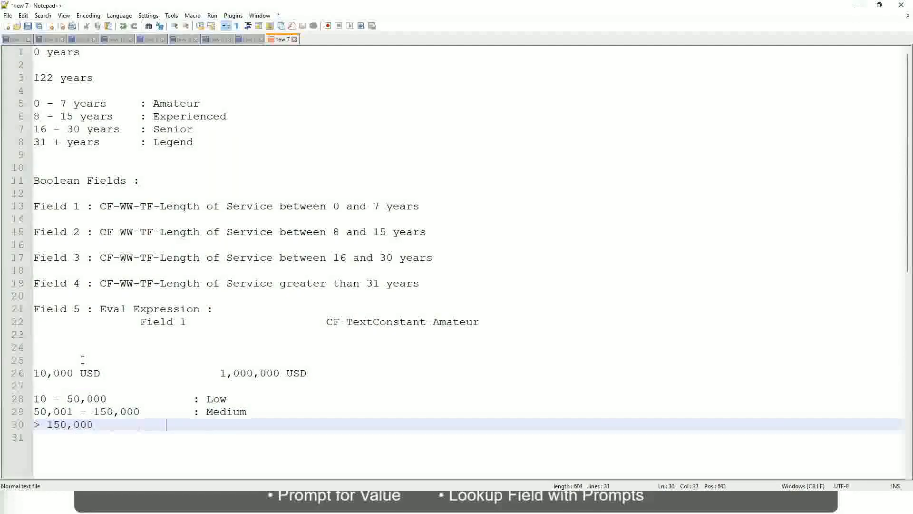
key("Tab")
key("Tab")
key("Tab")
type(": High")
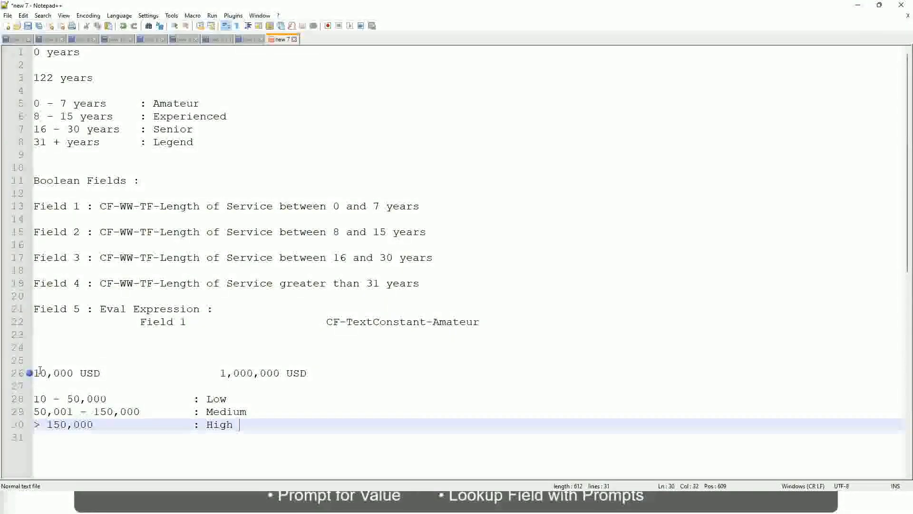
Review the USD amount limits and the Low, Medium and High bands in the notes
left_click(39, 373)
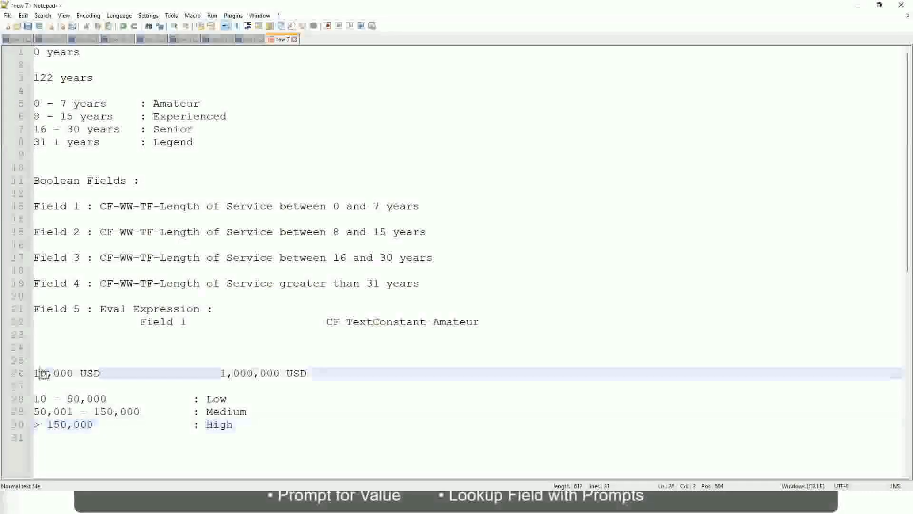
double_click(274, 374)
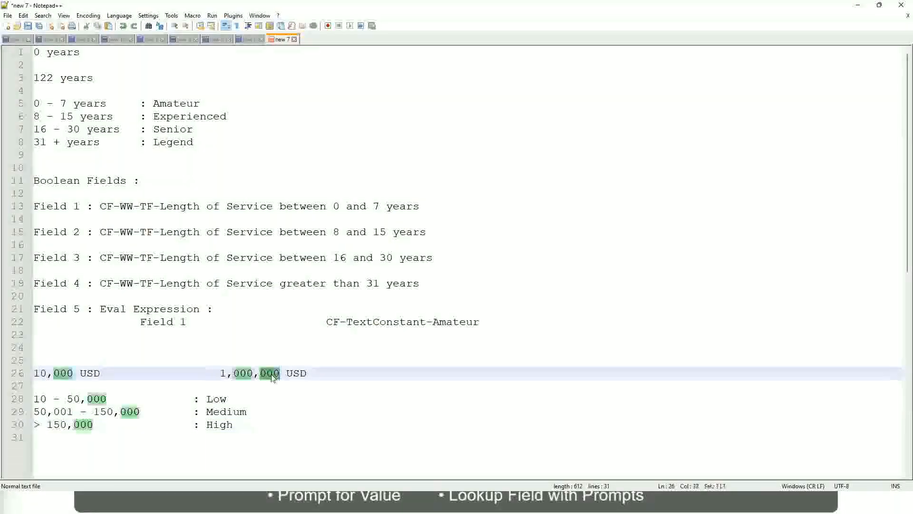
left_click(169, 411)
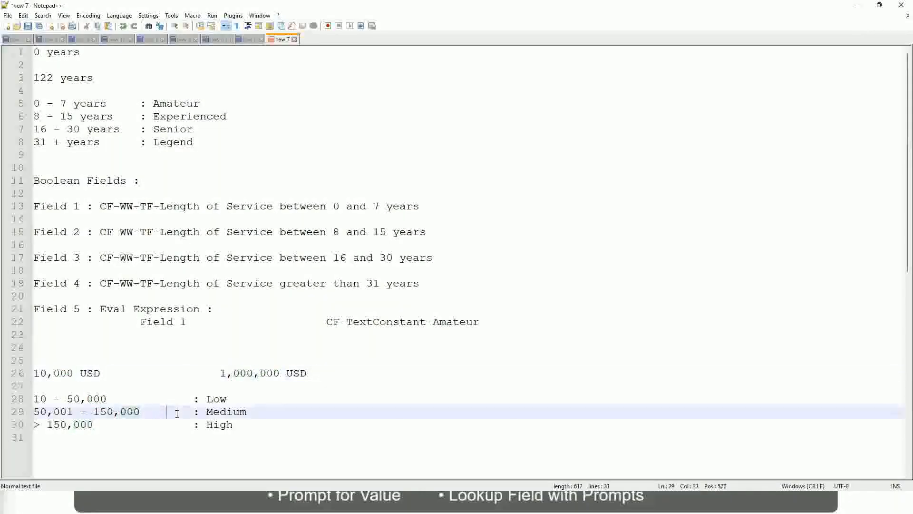
left_click(29, 372)
left_click(282, 374)
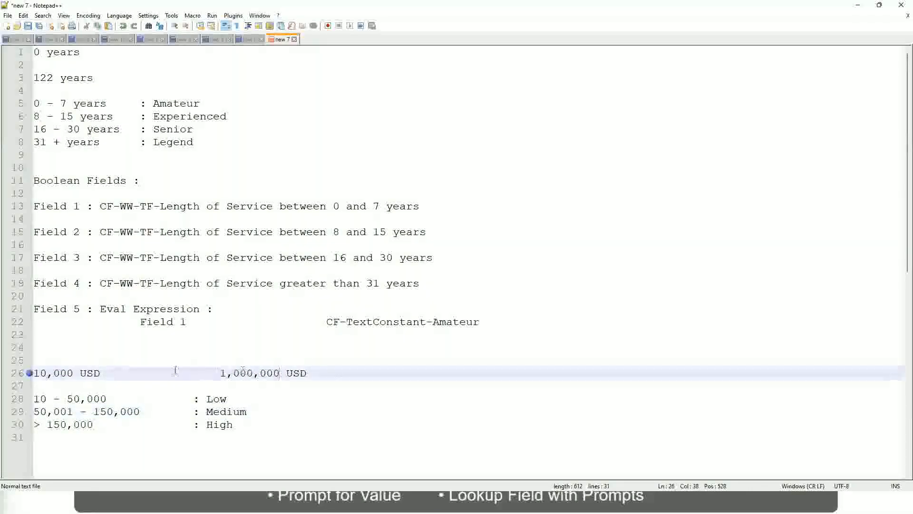
left_click(219, 400)
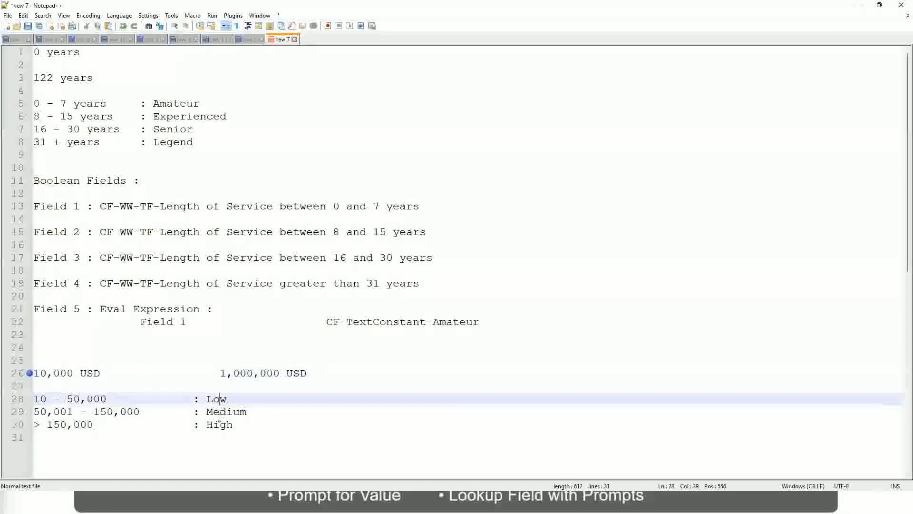
left_click(219, 425)
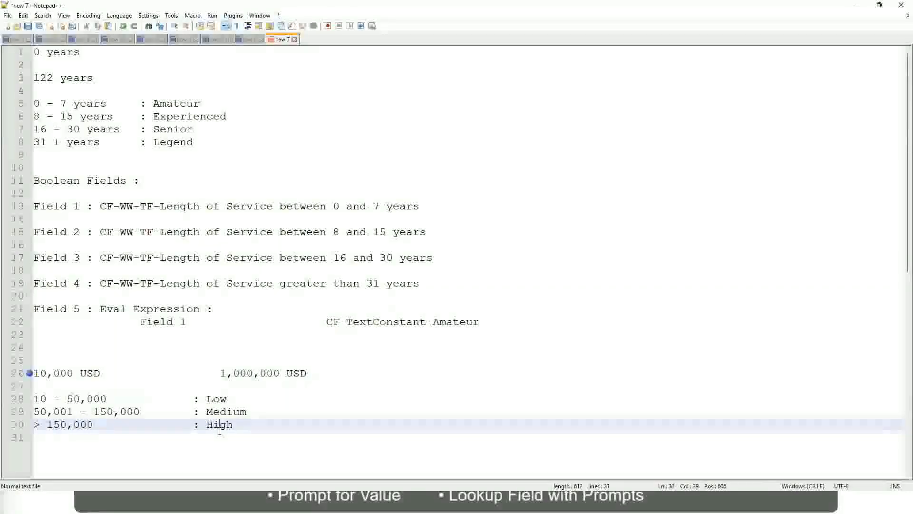
left_click(122, 384)
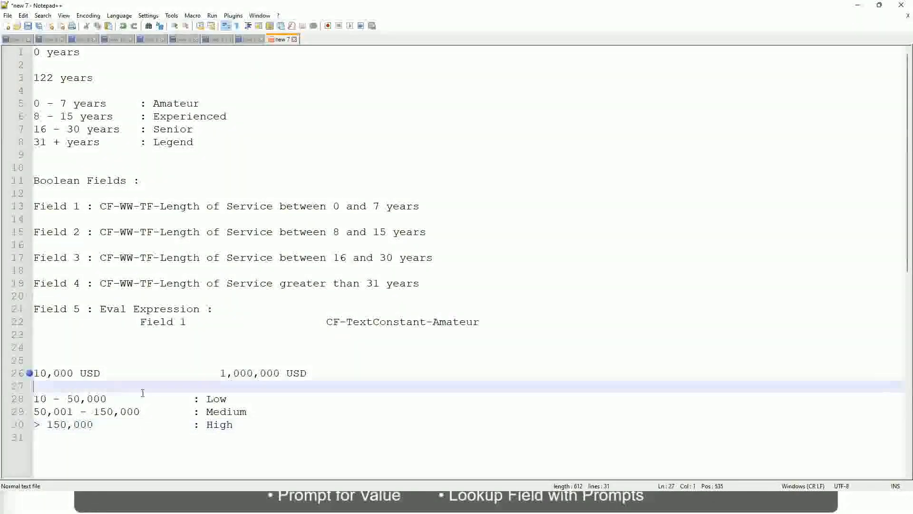
left_click(234, 424)
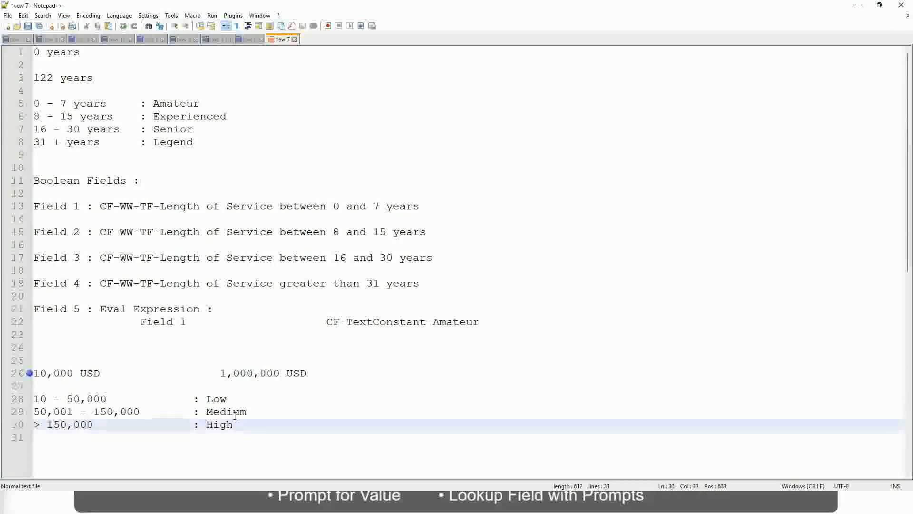